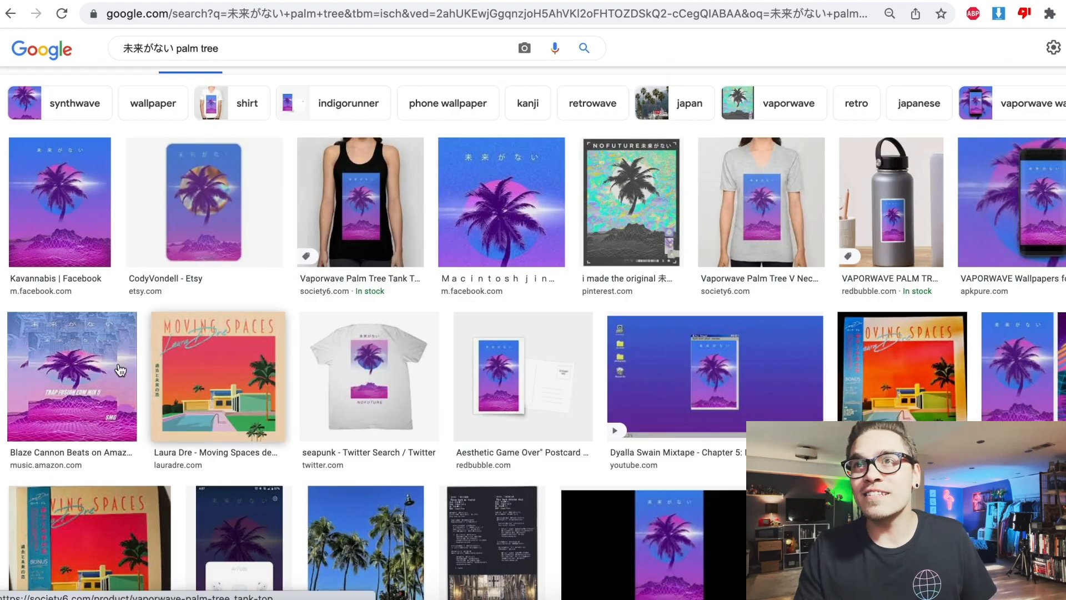
- Inspect the previews of the Trap Fusion mix cover and the Society6 palm tree T-shirts in the image results
left_click(98, 373)
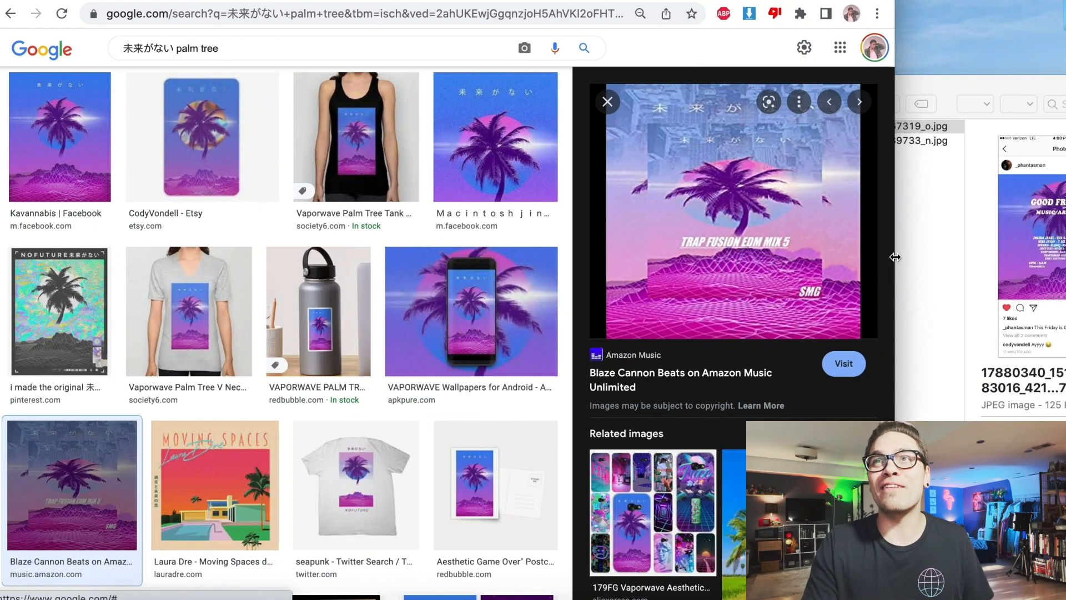
mouse_move(922, 141)
left_mouse_down()
mouse_move(912, 220)
mouse_move(910, 155)
left_mouse_up()
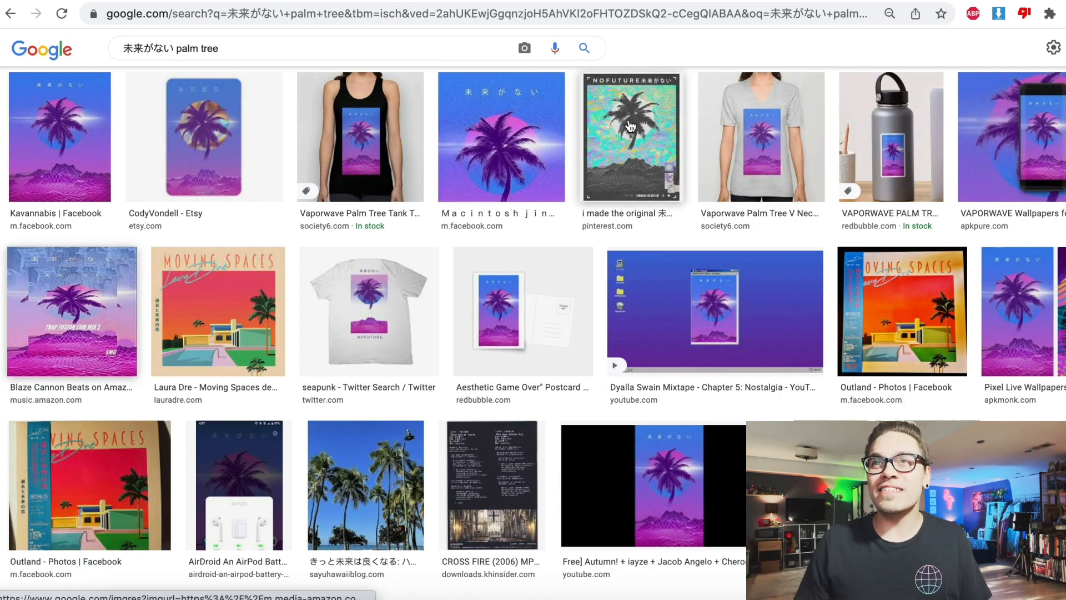
left_click(771, 129)
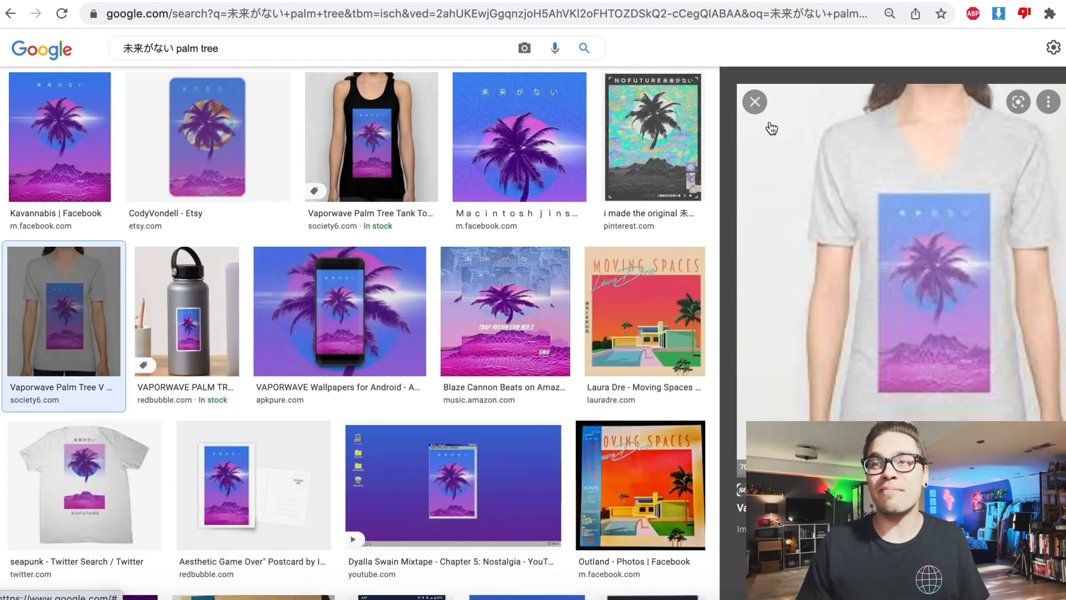
scroll(799, 245, "down", 7)
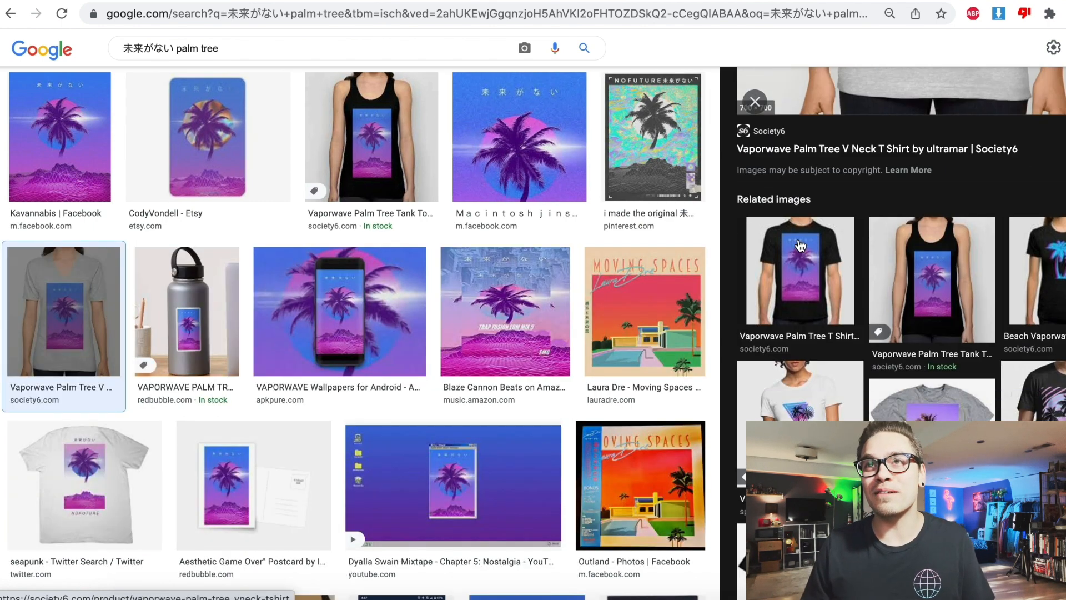
left_click(800, 245)
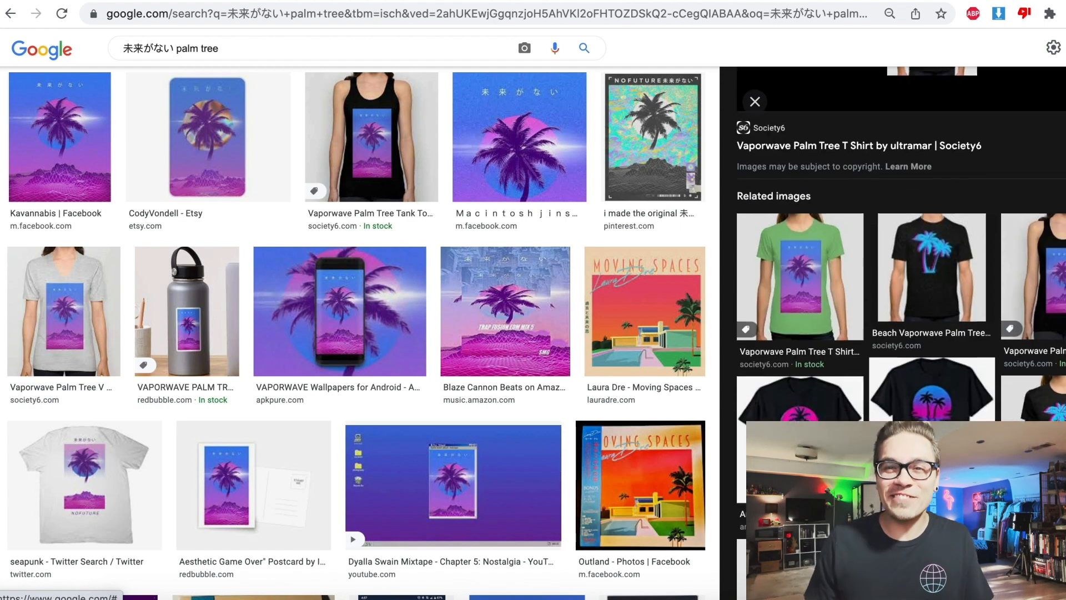
left_click(793, 308)
left_click(754, 102)
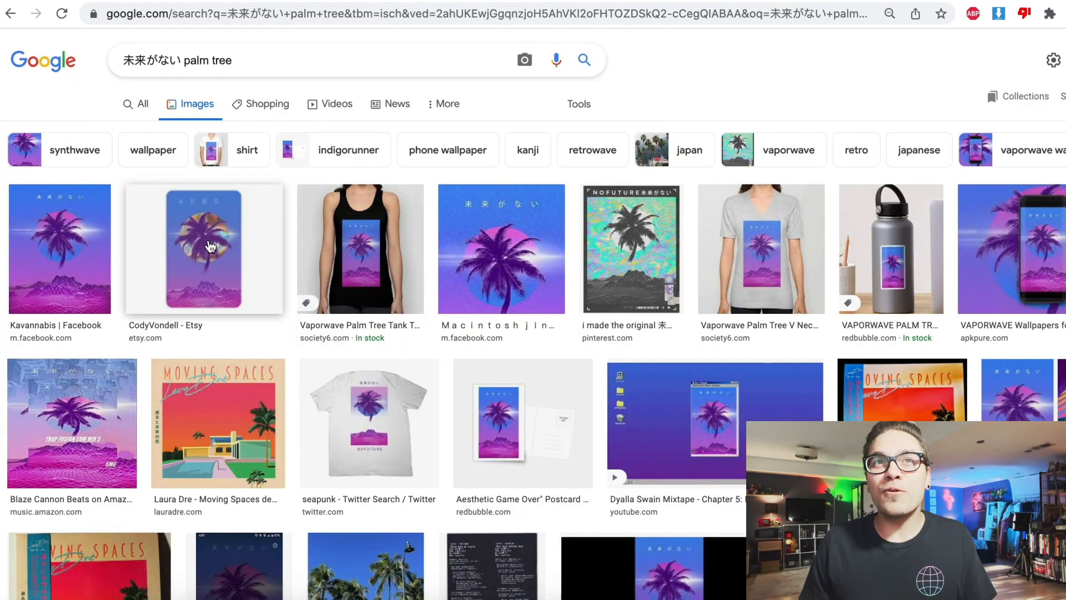
- Inspect the Etsy, Facebook and AliExpress phone-case results for the palm tree artwork and their related images
left_click(208, 245)
scroll(937, 335, "down", 2)
scroll(936, 334, "down", 3)
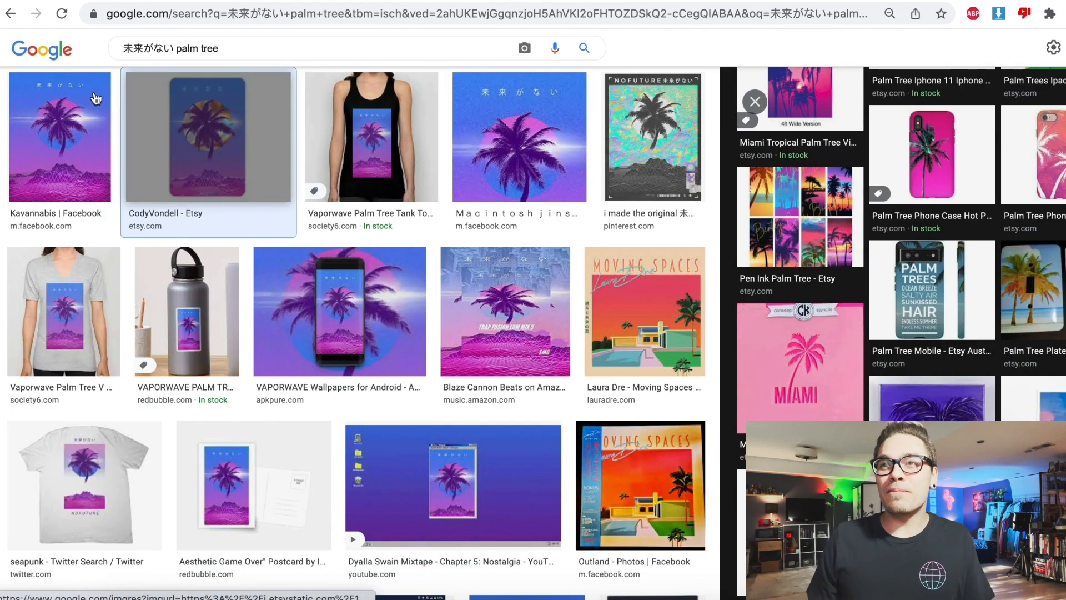
left_click(74, 105)
scroll(960, 342, "down", 5)
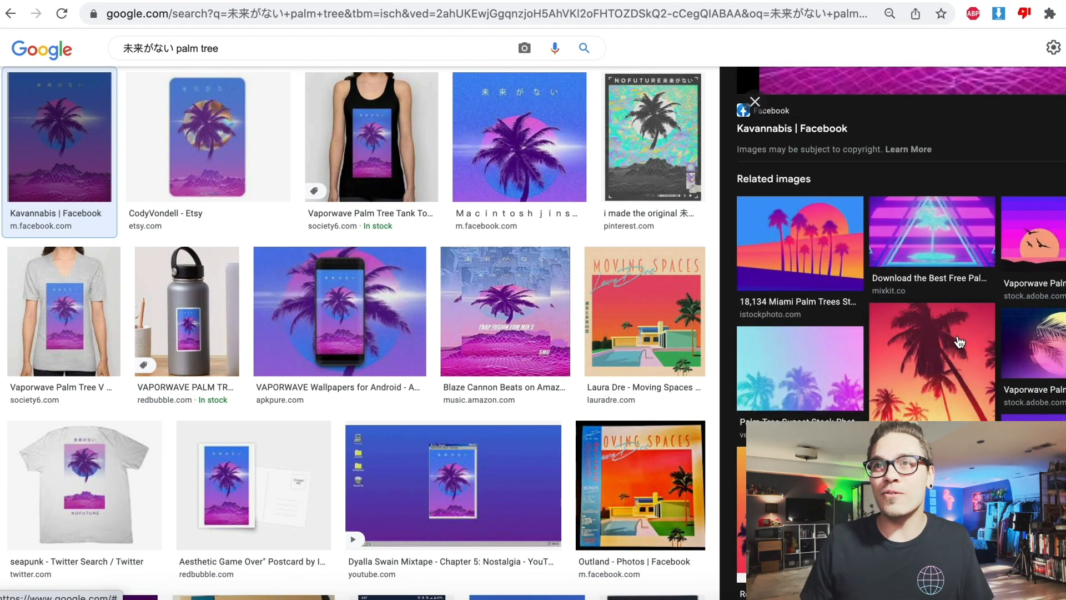
scroll(960, 342, "up", 10)
left_click(755, 102)
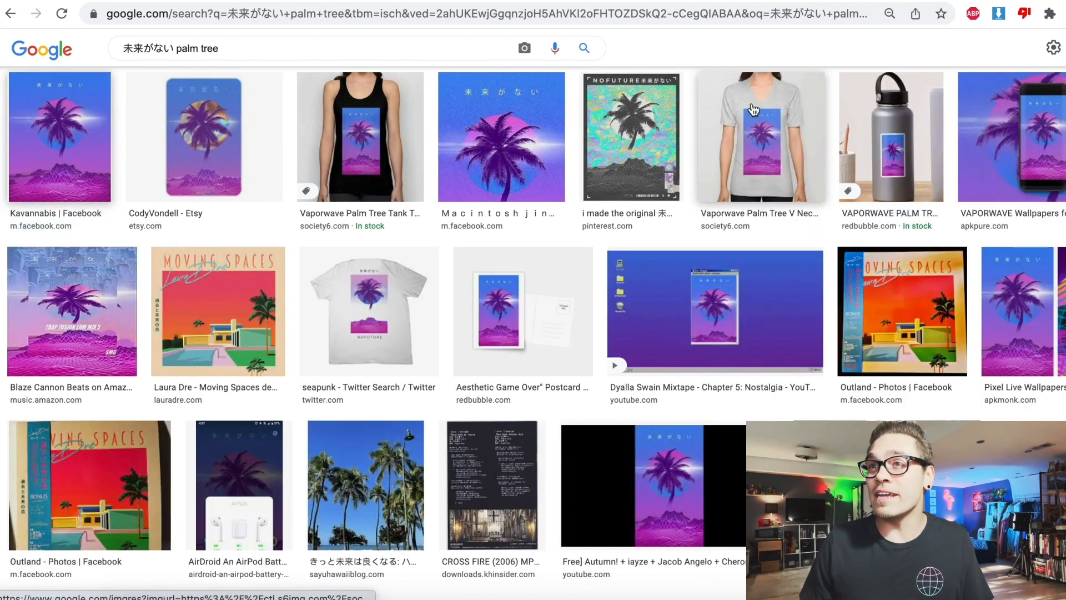
scroll(876, 390, "down", 4)
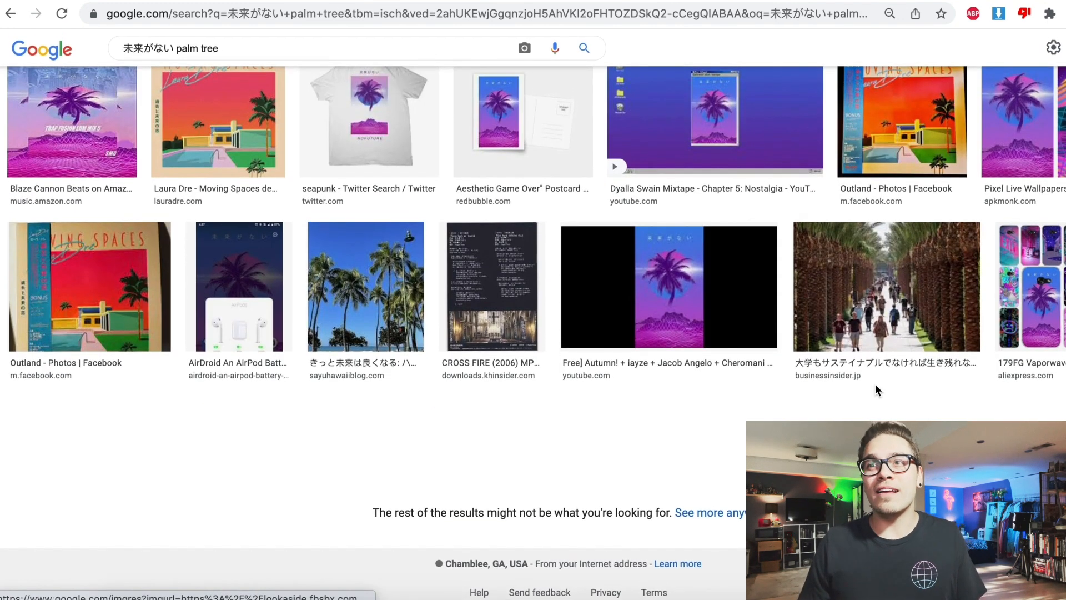
left_click(1060, 316)
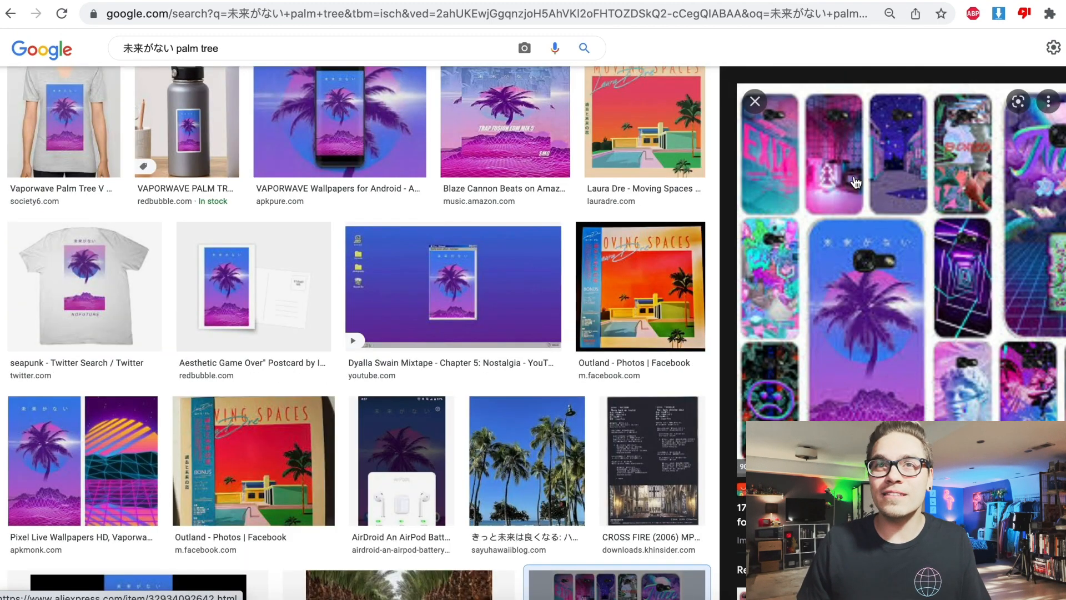
scroll(856, 183, "down", 4)
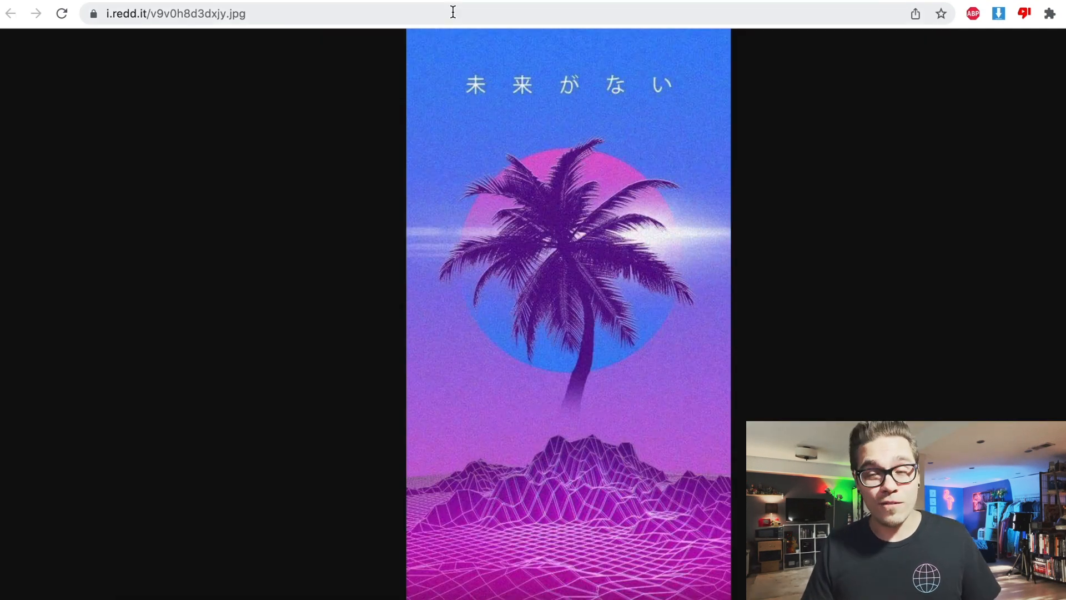
- Run a reverse image search on the i.redd.it palm tree poster and browse through all sizes of the image
left_click(452, 13)
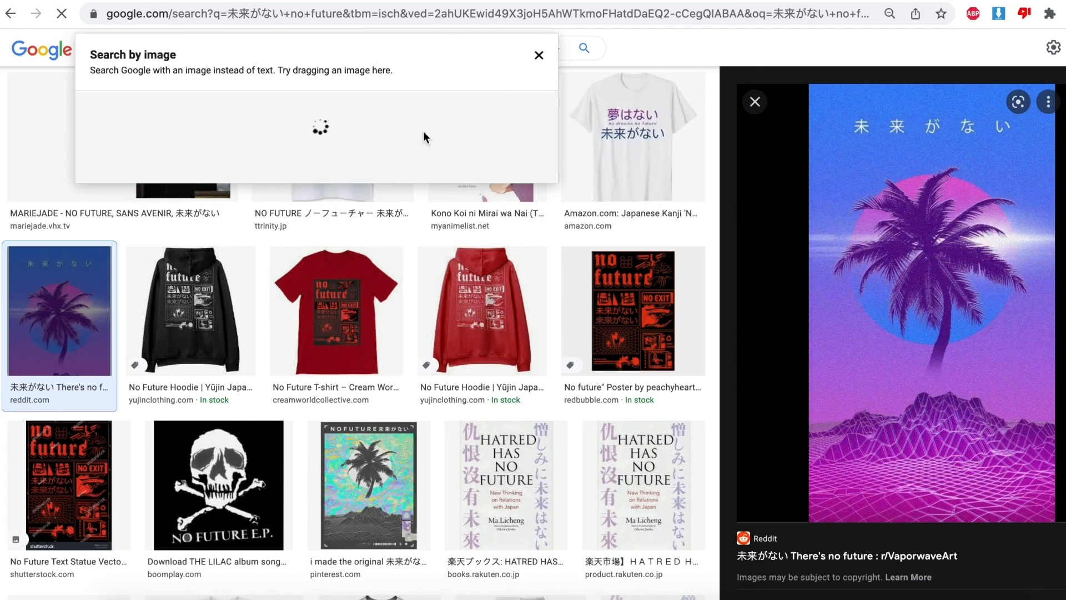
left_click_drag(423, 131, 423, 131)
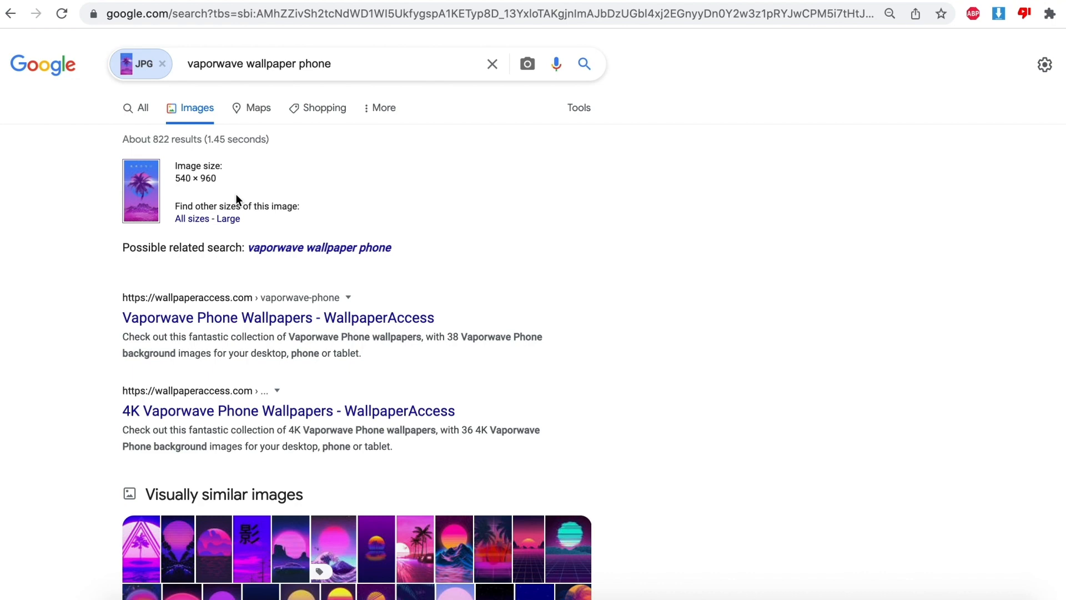
left_click(187, 221)
scroll(176, 149, "down", 2)
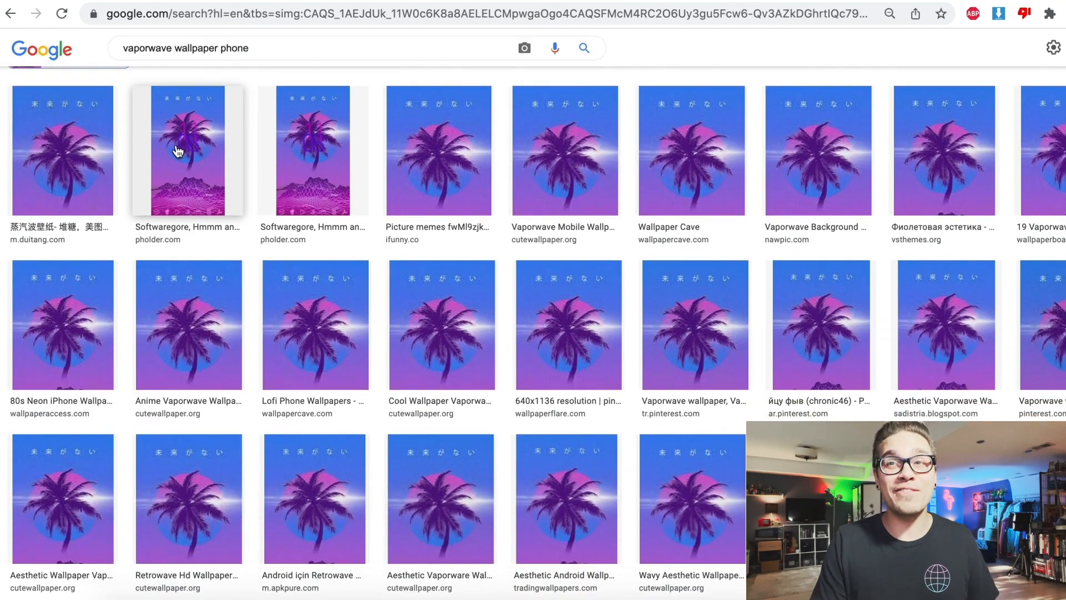
scroll(178, 151, "down", 6)
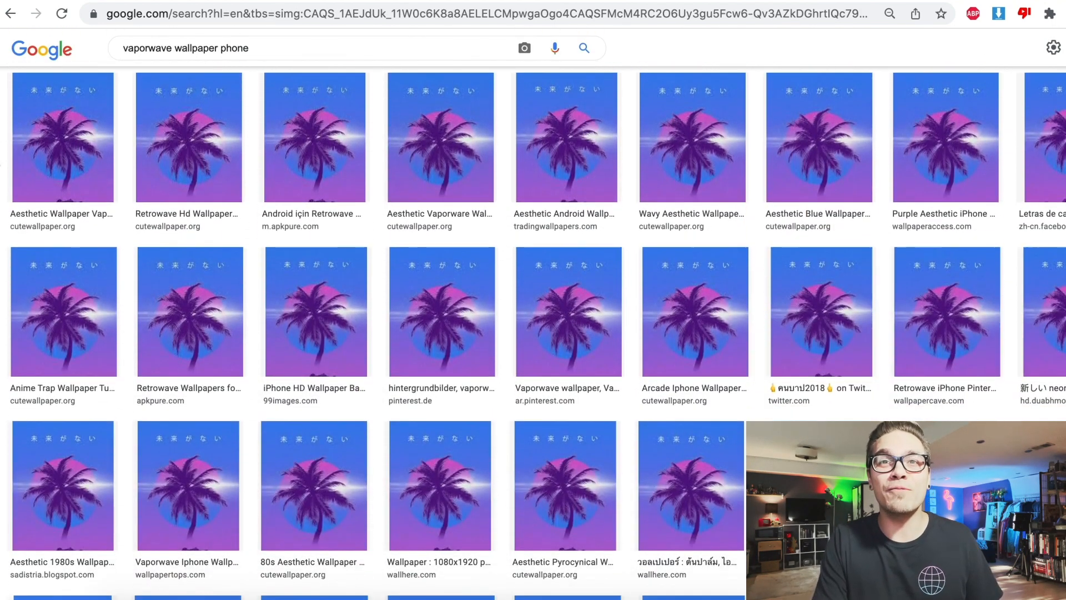
scroll(483, 334, "down", 15)
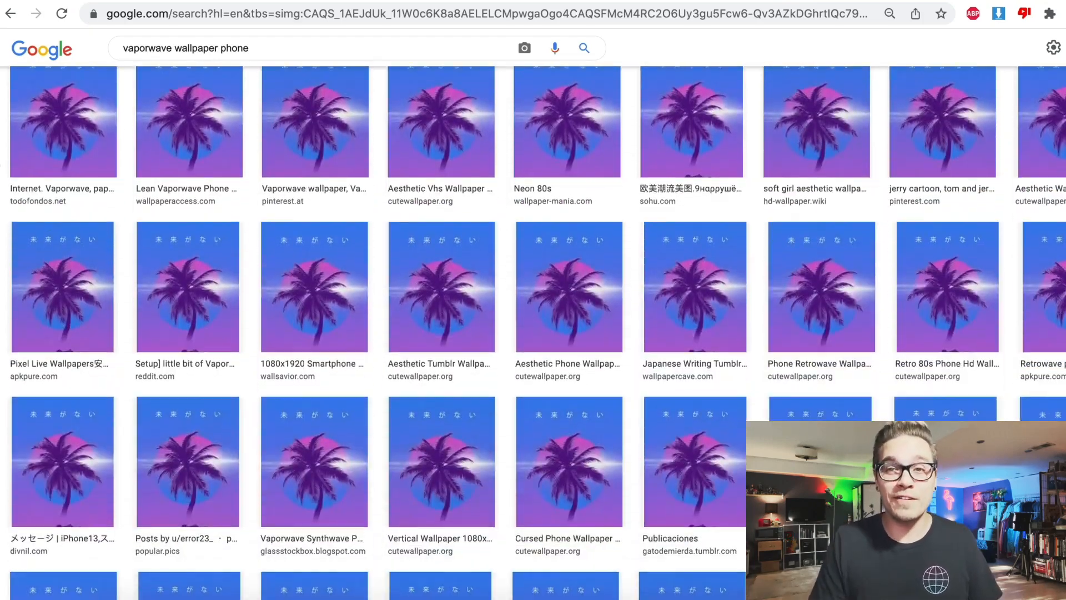
scroll(483, 333, "down", 20)
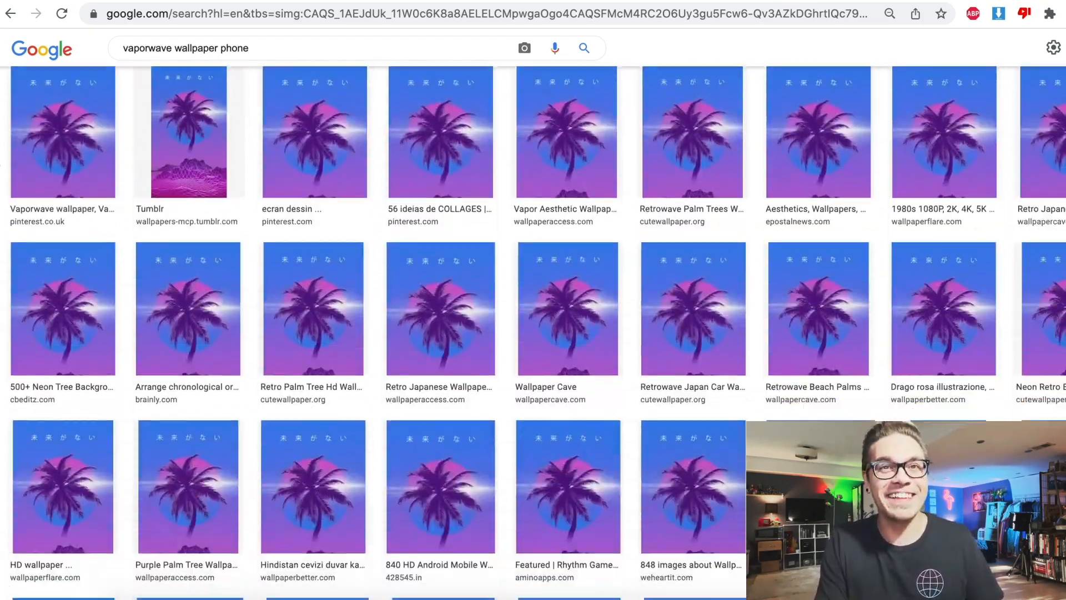
scroll(483, 333, "down", 20)
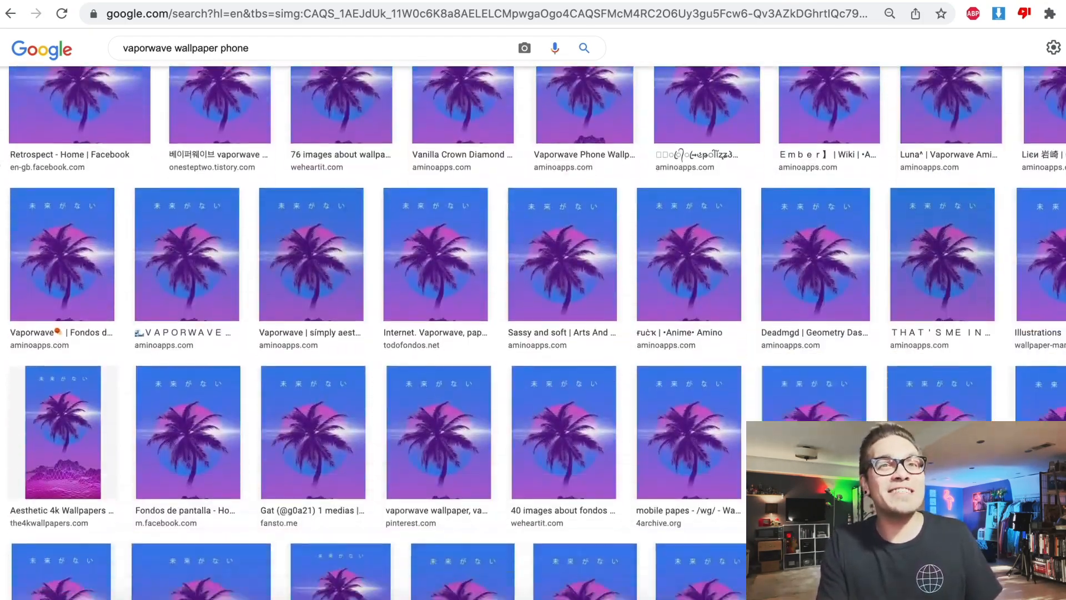
scroll(483, 334, "down", 20)
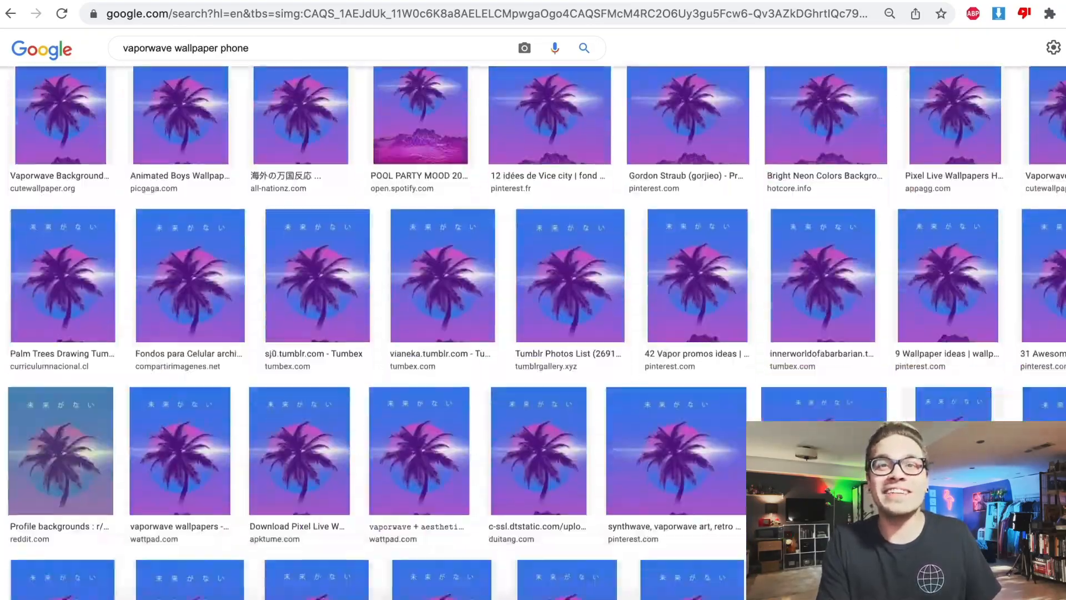
scroll(484, 333, "down", 20)
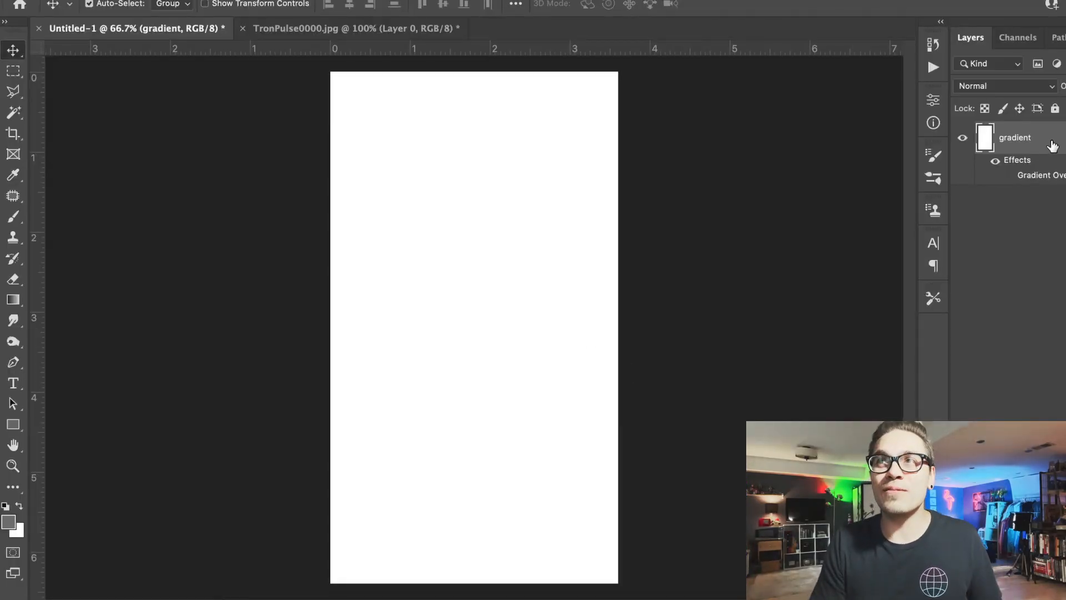
- In Photoshop, add a Gradient Overlay to the gradient layer and set its white color stop to light magenta-pink, hue about 301
double_click(1050, 144)
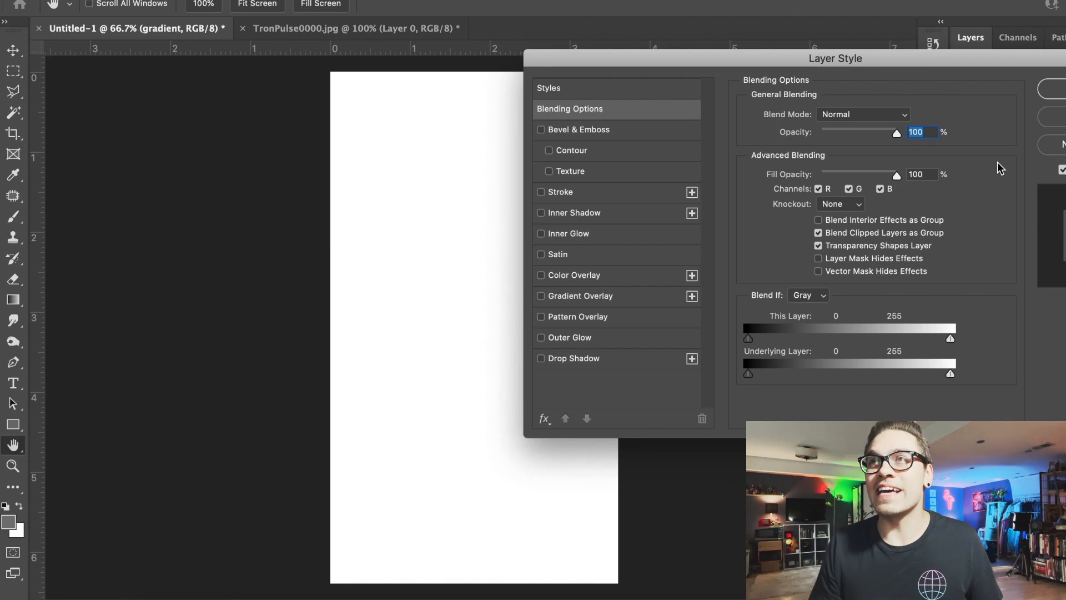
left_click(617, 297)
left_click(843, 147)
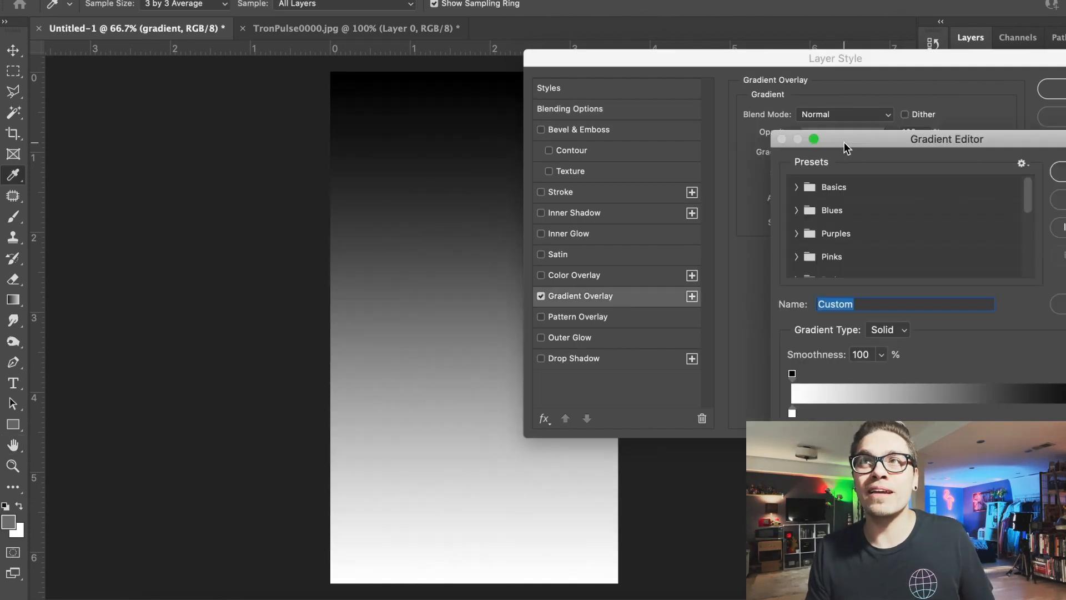
double_click(792, 413)
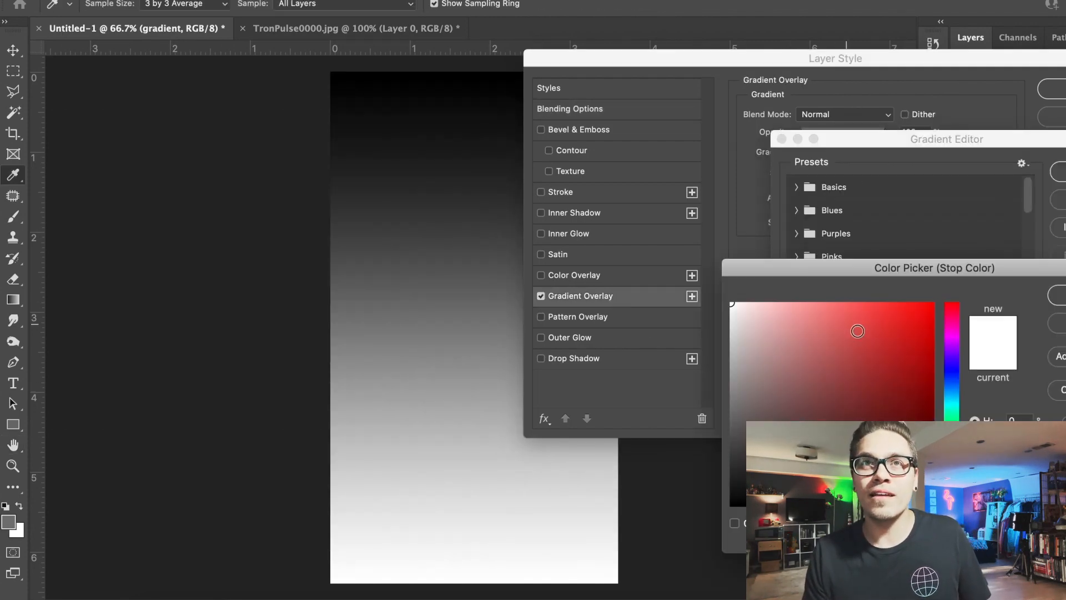
left_click_drag(959, 362, 959, 330)
mouse_move(858, 341)
left_mouse_down()
mouse_move(793, 333)
mouse_move(808, 324)
mouse_move(829, 332)
mouse_move(821, 318)
left_mouse_up()
left_click(950, 320)
left_click_drag(952, 320, 952, 336)
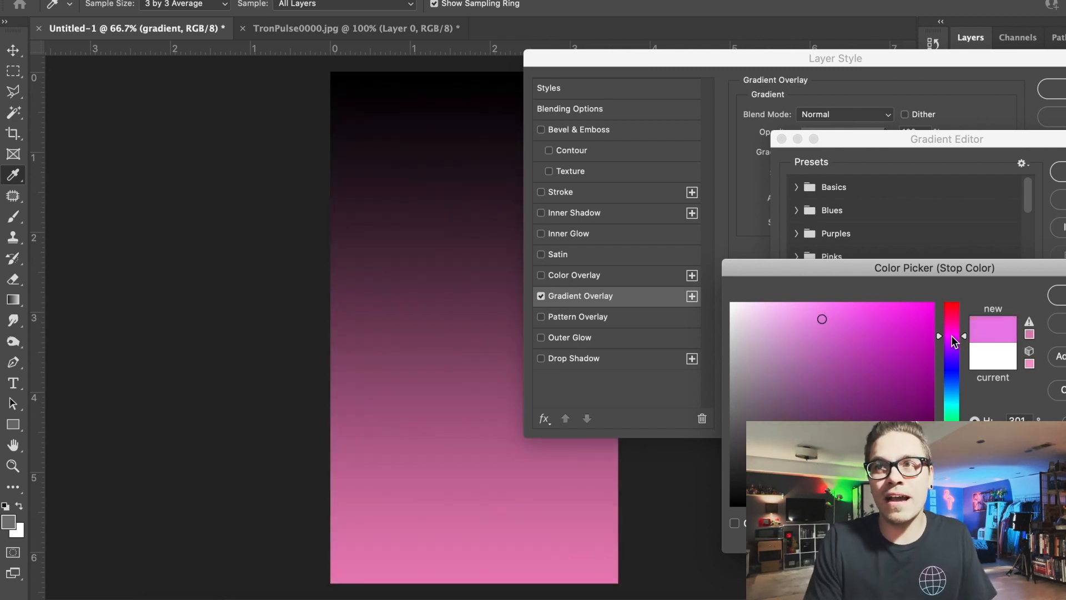
key("Return")
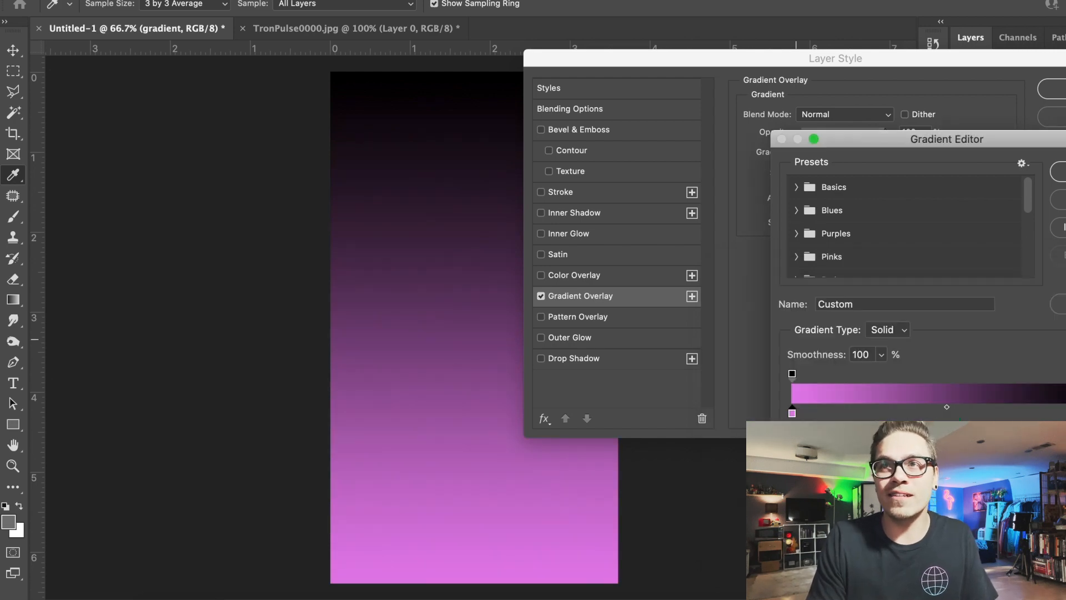
- Change the gradient's black color stop to bright blue and apply the Gradient Overlay
double_click(1065, 413)
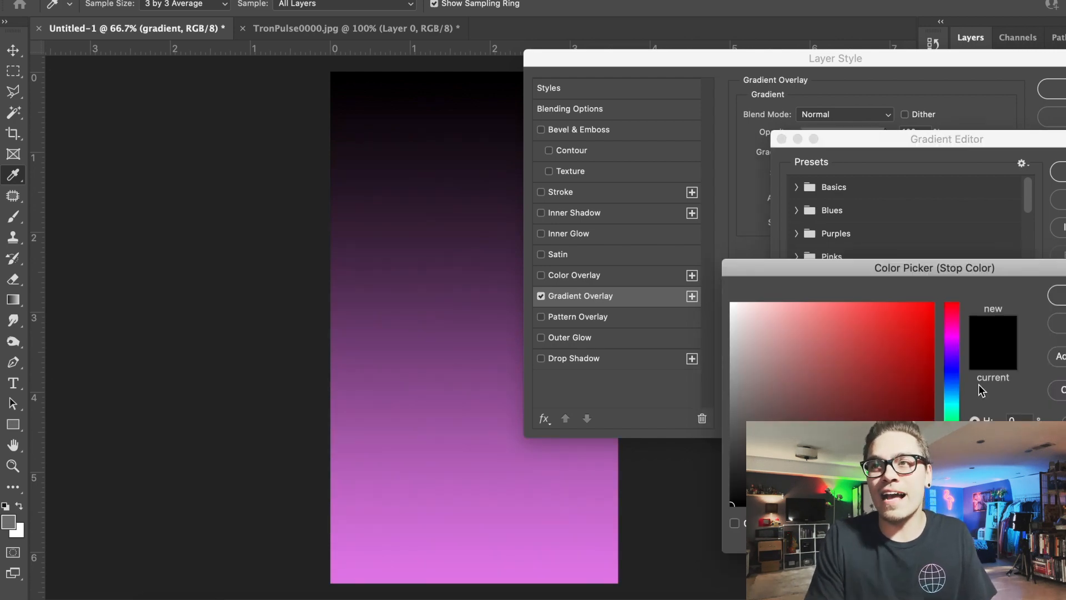
left_click_drag(952, 367, 952, 381)
mouse_move(856, 332)
left_mouse_down()
mouse_move(836, 318)
mouse_move(877, 322)
mouse_move(893, 306)
left_mouse_up()
mouse_move(951, 382)
left_mouse_down()
mouse_move(955, 390)
mouse_move(956, 380)
left_mouse_up()
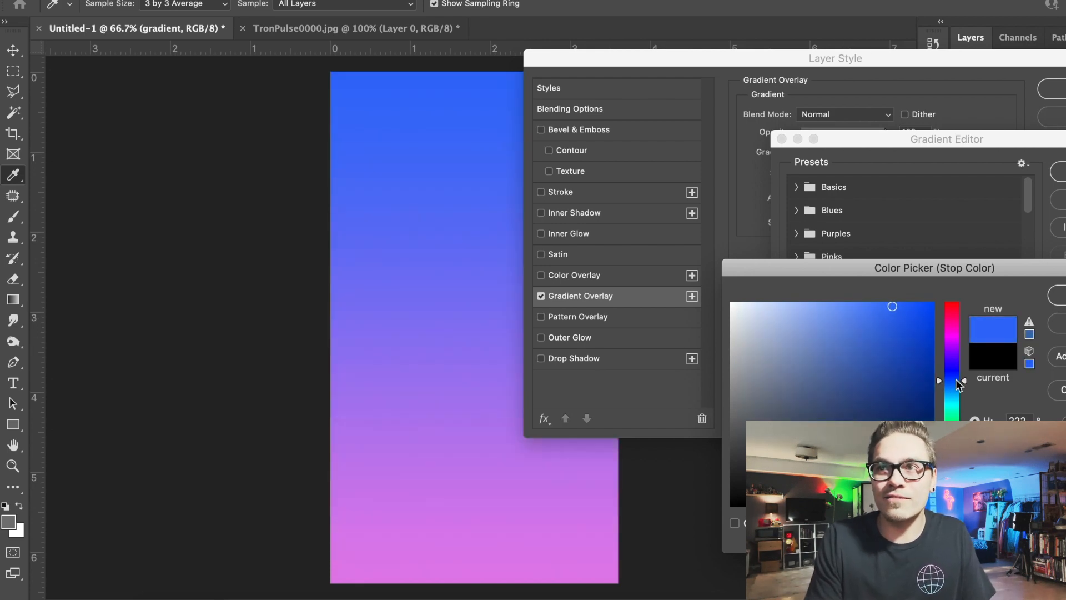
key("Return")
key("Return")
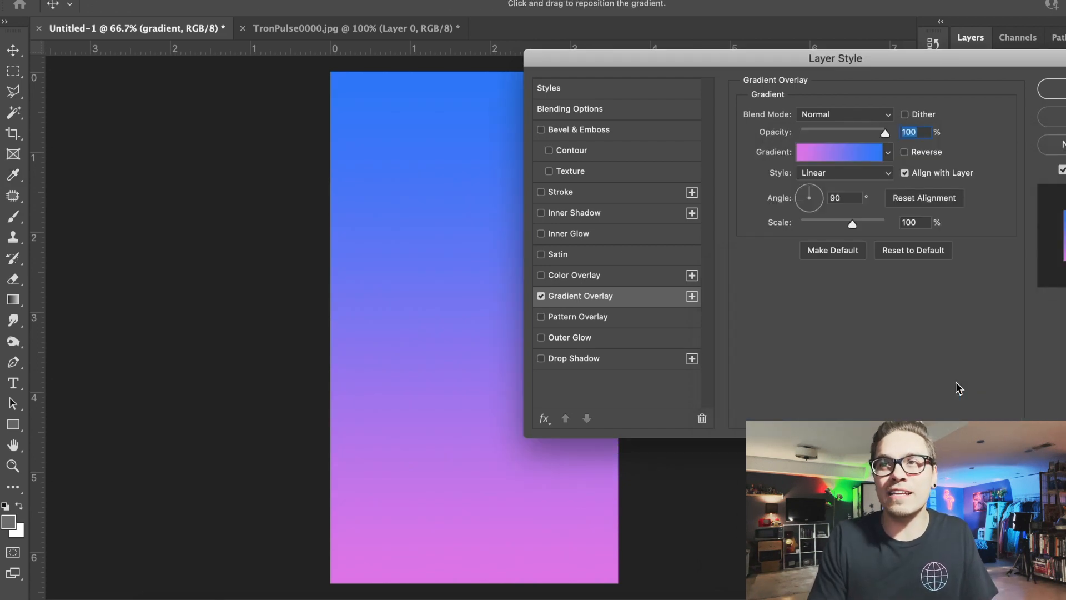
key("Return")
- Copy the wireframe terrain from TronPulse0000.jpg onto the gradient in Untitled-1 and duplicate it as a hidden top layer
left_click(381, 29)
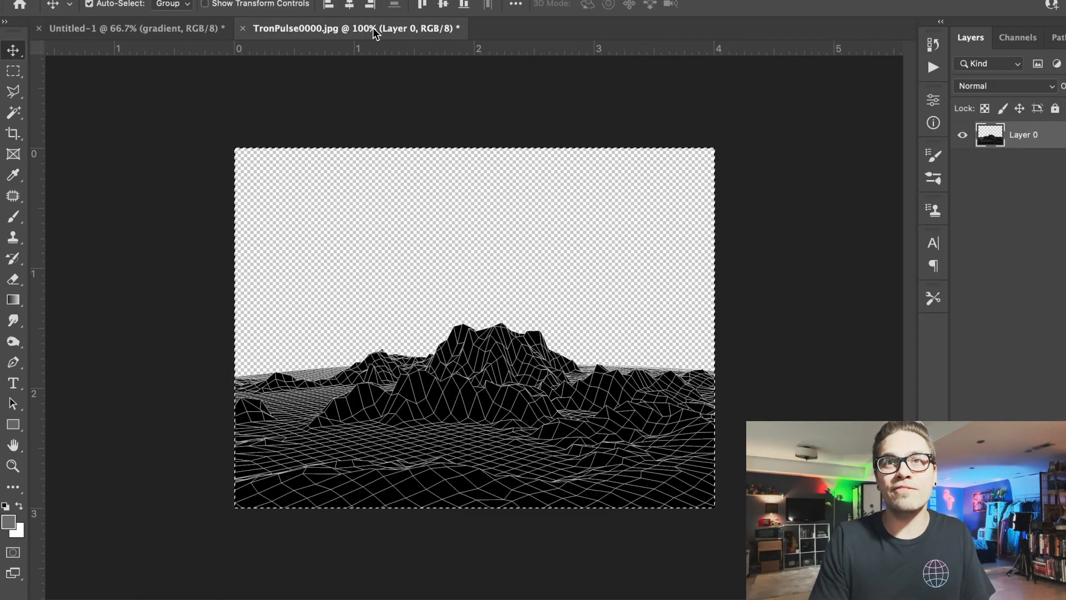
left_click(150, 27)
key("ctrl+v")
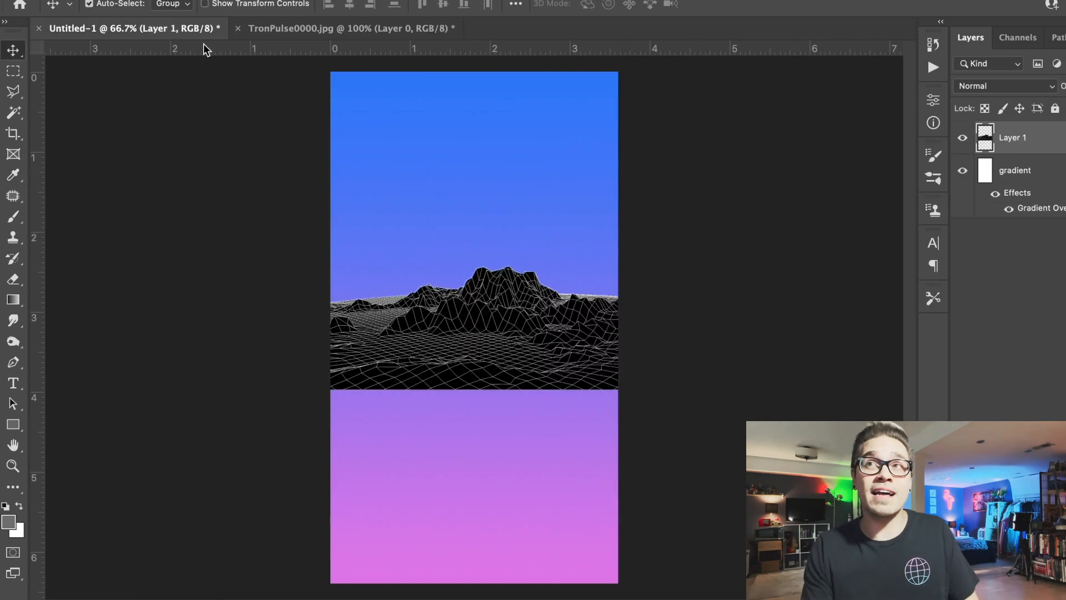
key("ctrl+j")
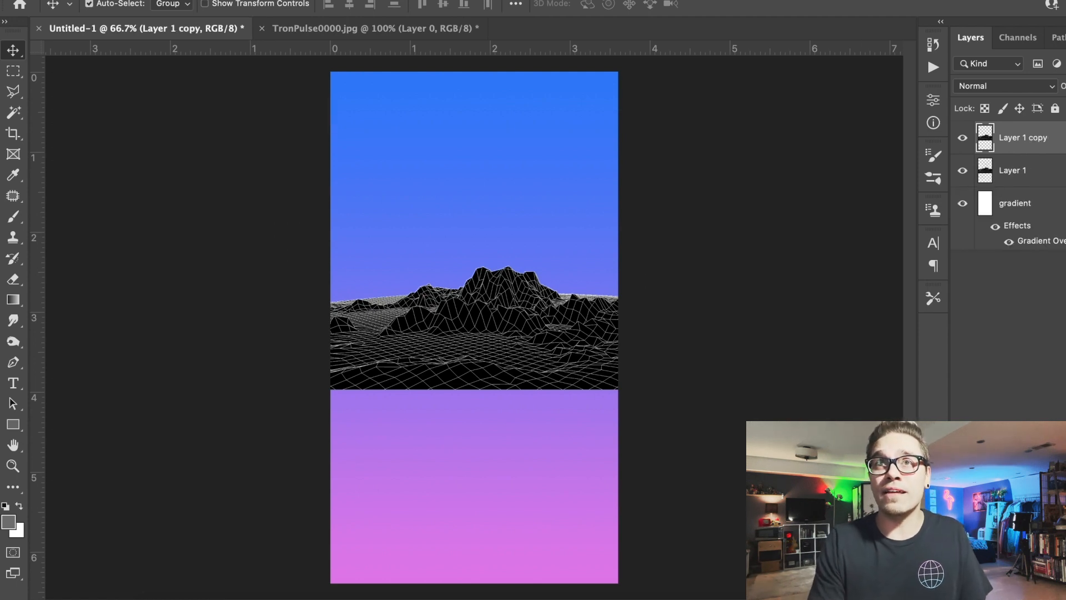
double_click(1046, 181)
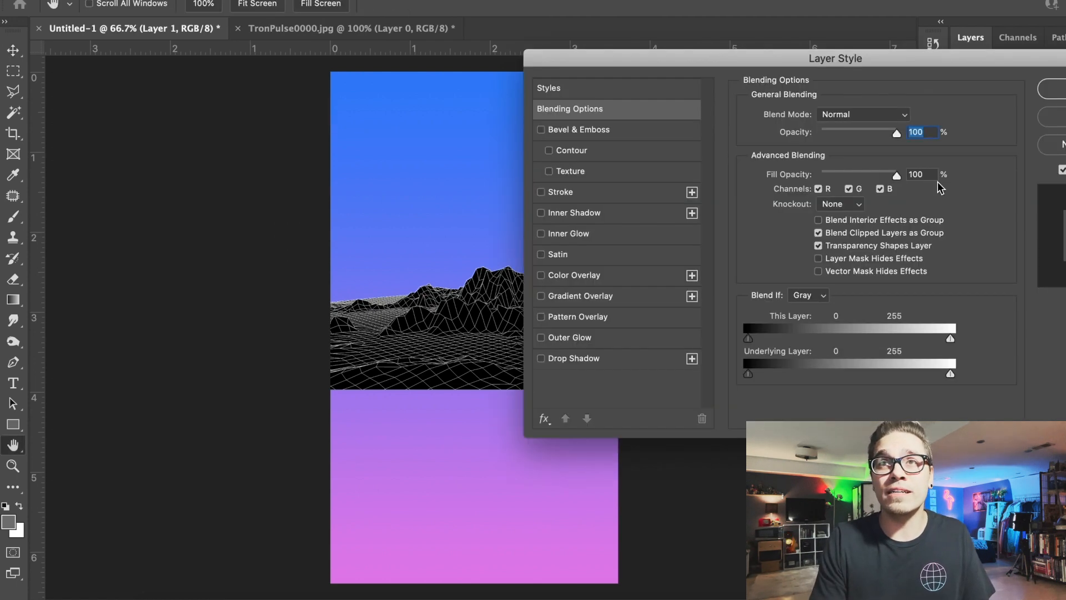
left_click(850, 115)
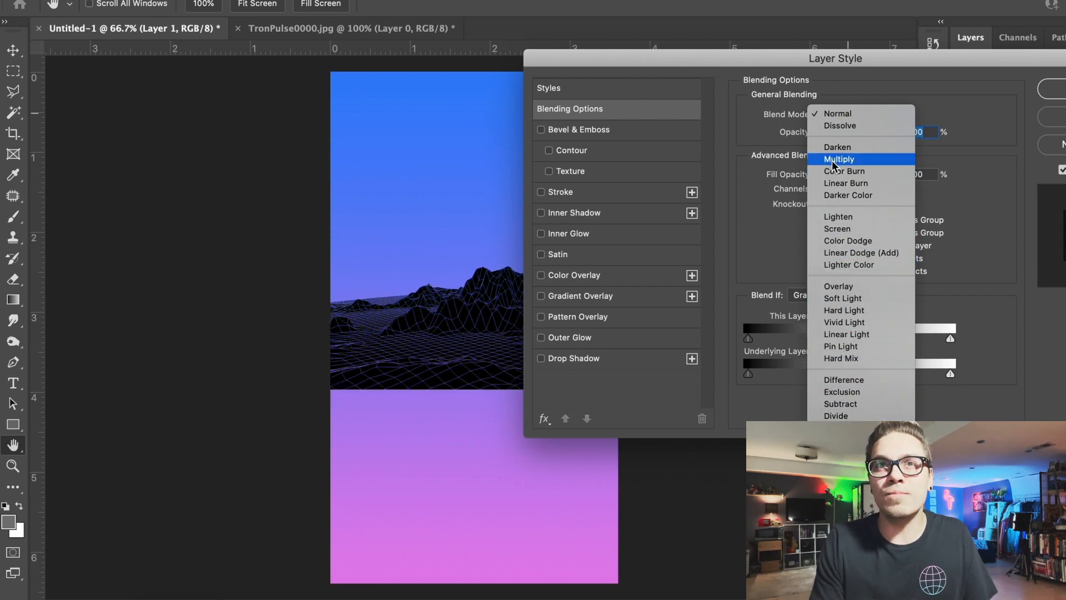
left_click(836, 245)
left_click(1044, 127)
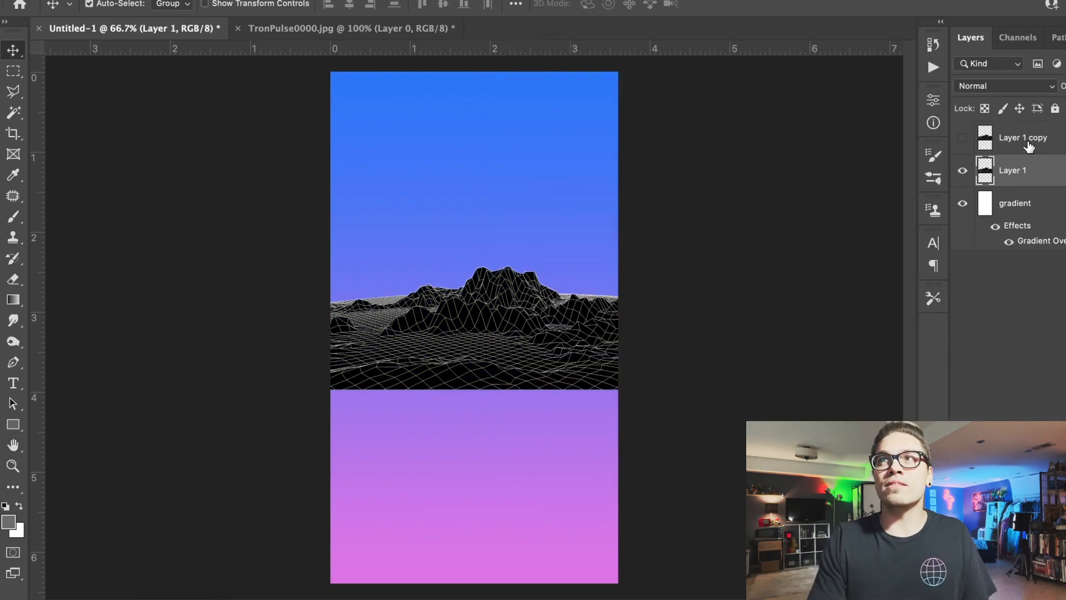
- Add a Color Overlay to Layer 1 and set its color to deep purple, hue about 263
double_click(1064, 174)
left_click(634, 281)
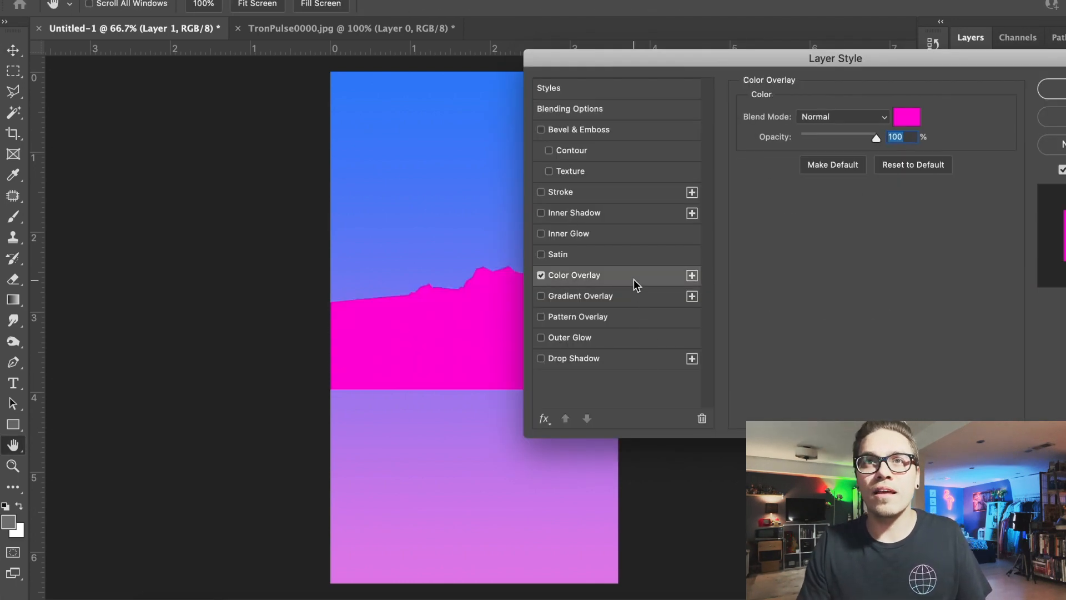
left_click(909, 120)
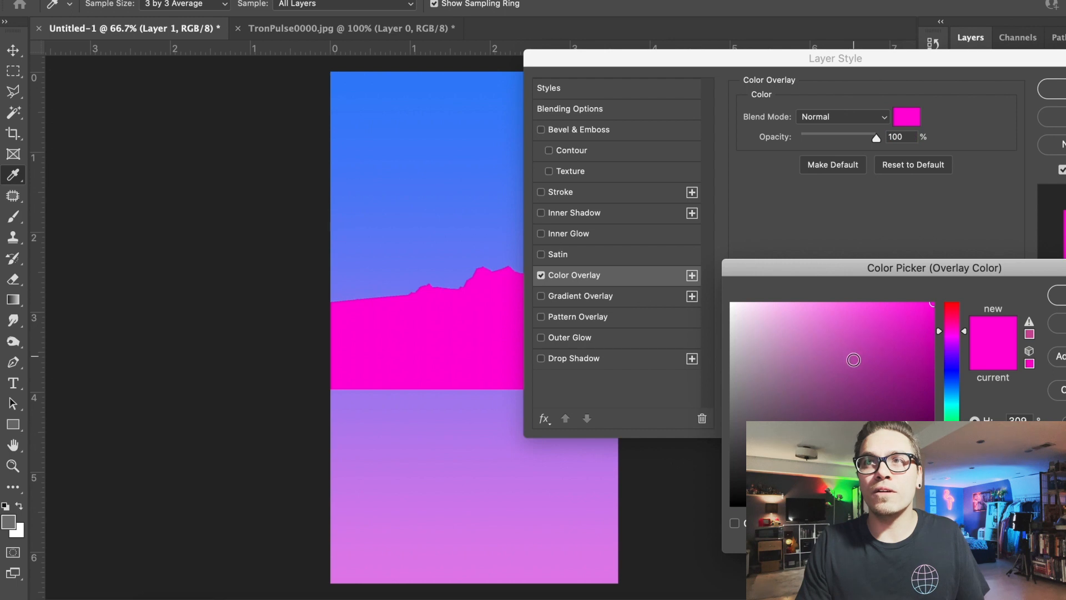
left_click(935, 381)
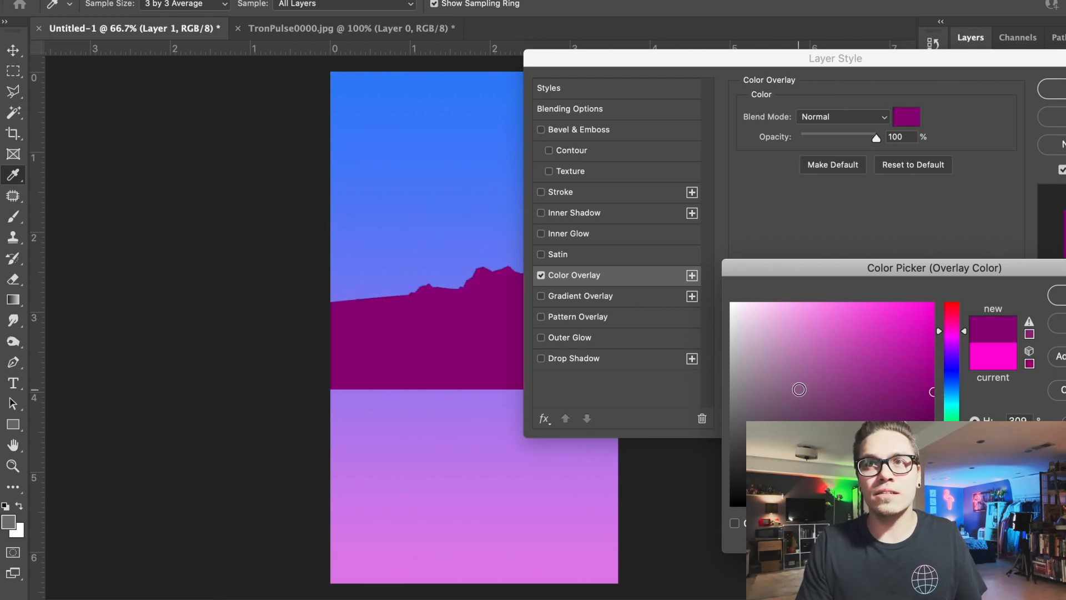
left_click(507, 575)
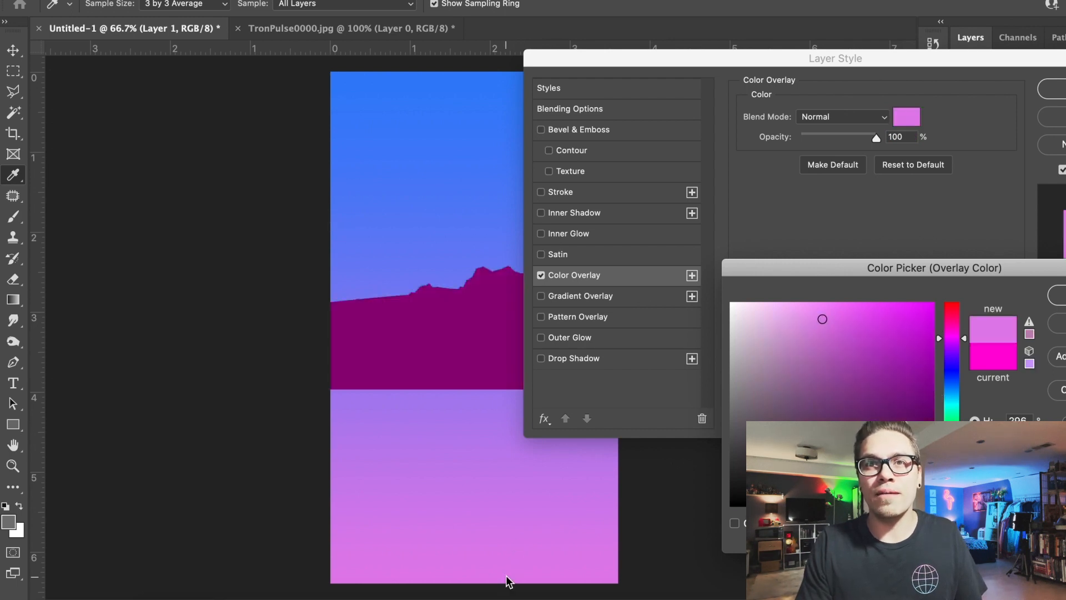
left_click(371, 404)
left_click(867, 329)
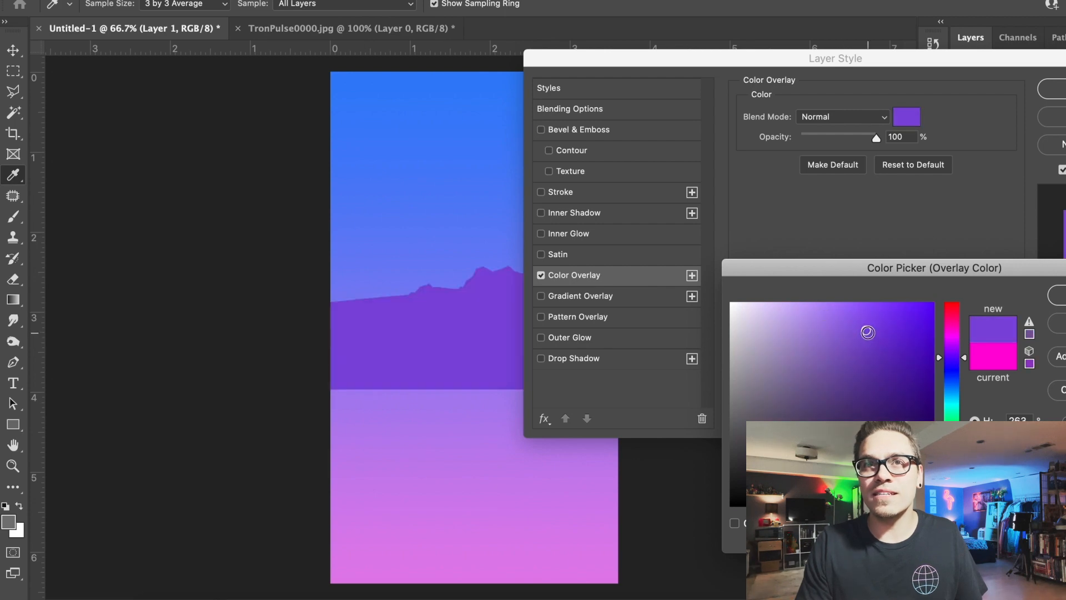
key("Return")
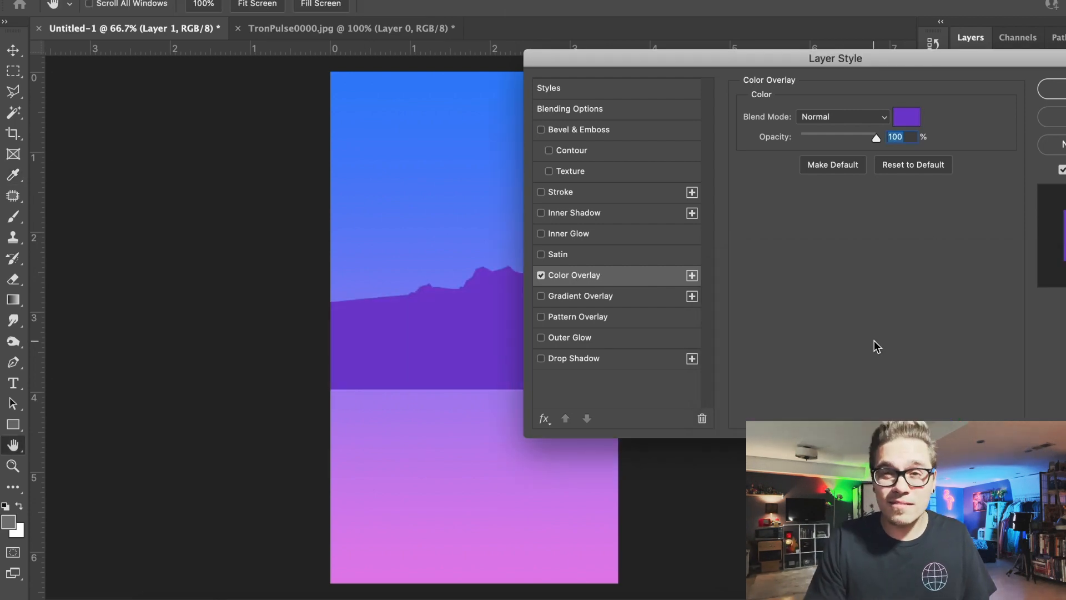
key("Return")
- Show Layer 1 copy with the Linear Dodge (Add) blend mode, and move both terrain layers down to the canvas bottom
left_click(964, 139)
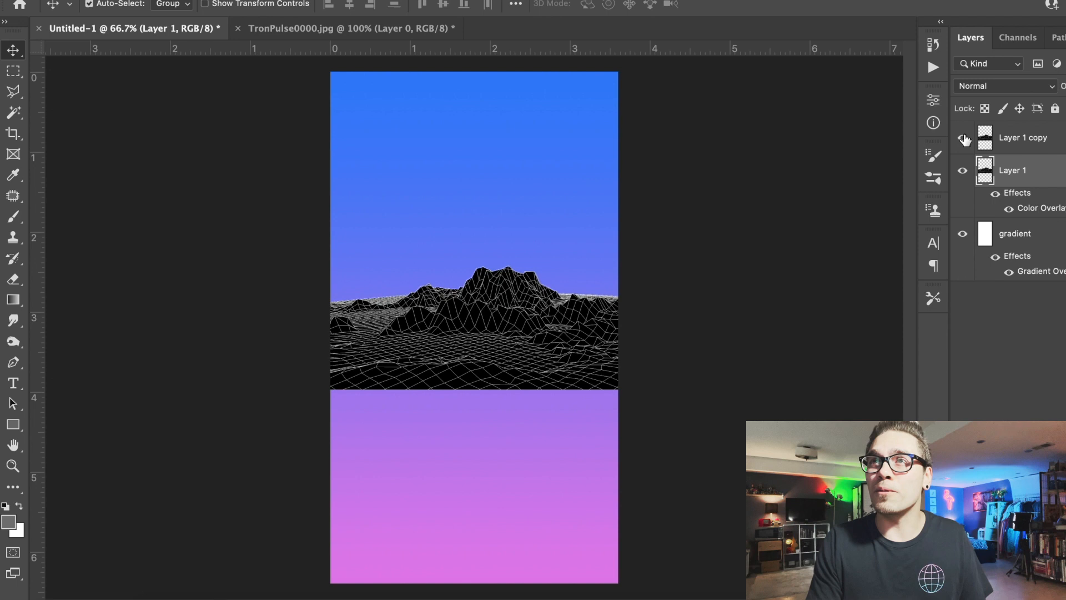
double_click(1053, 139)
left_click(877, 118)
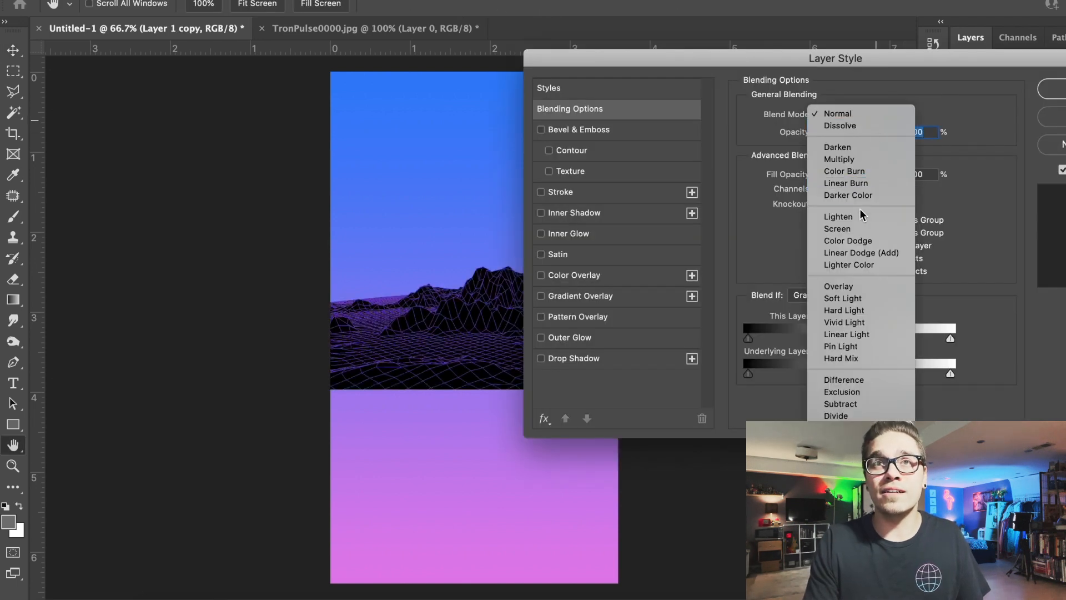
left_click(862, 253)
key("Return")
left_click(1062, 182, "shift")
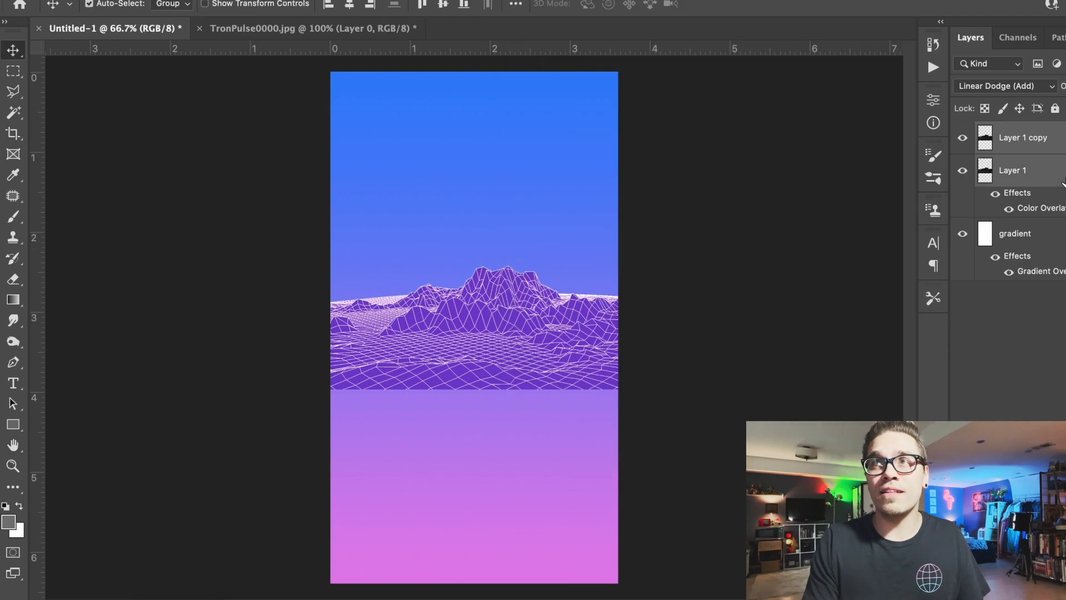
left_click_drag(495, 325, 496, 503)
- Switch to Chrome, copy the large green palm tree image from the Google results, and paste it into Untitled-1 in Photoshop
left_click(459, 595)
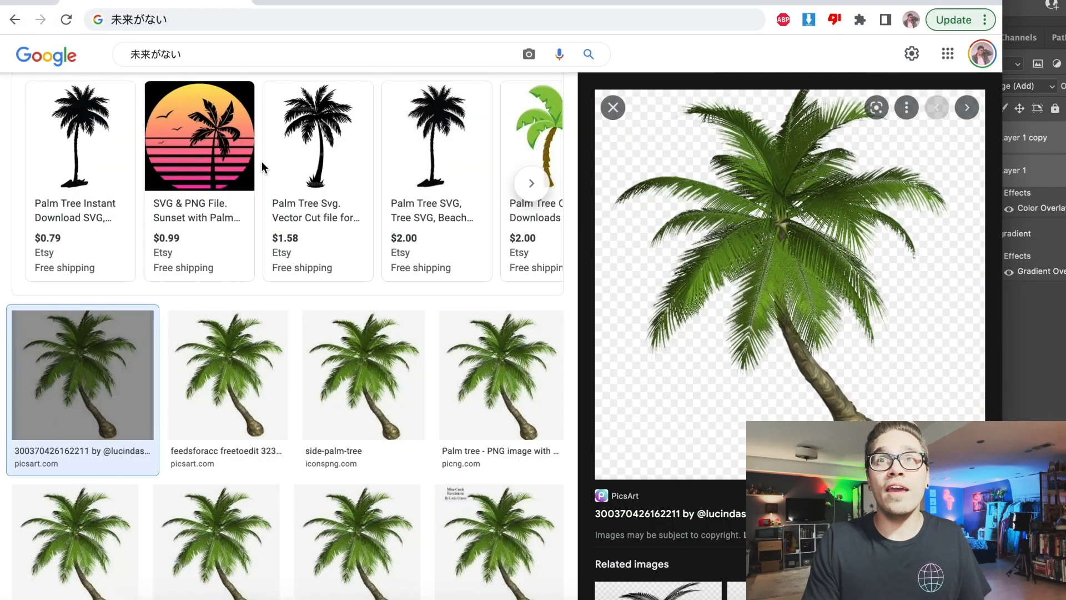
right_click(718, 211)
left_click(756, 365)
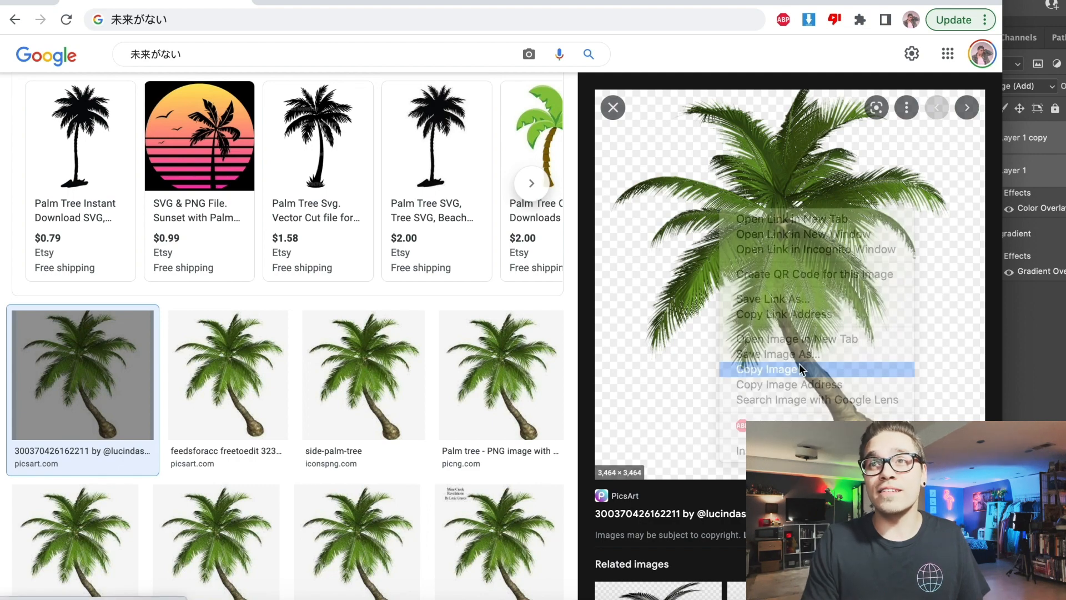
key("super+Tab")
key("super+v")
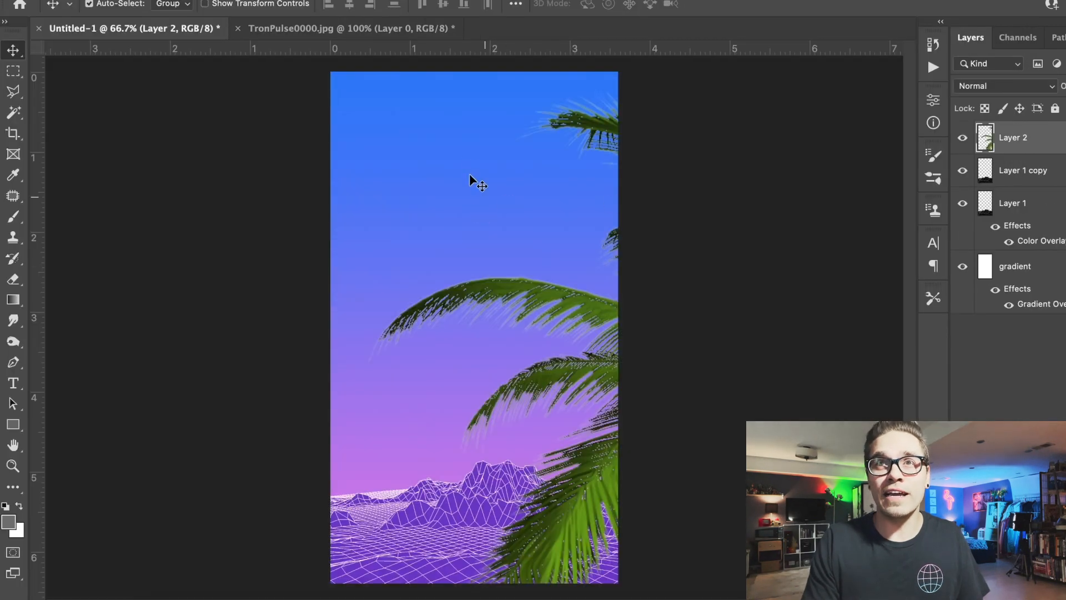
- Apply a purple Color Overlay at 100% opacity to the pasted palm tree layer
double_click(1064, 142)
left_click(574, 275)
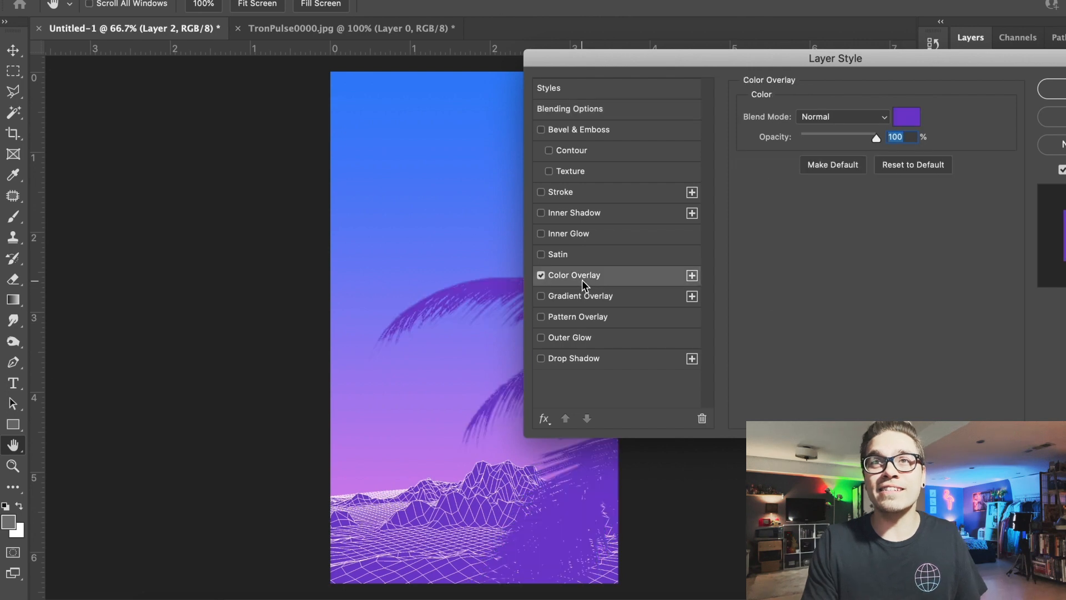
key("Return")
- Scale the palm tree down with Free Transform to about a third of its size and place it above the mountains
left_click(152, 1)
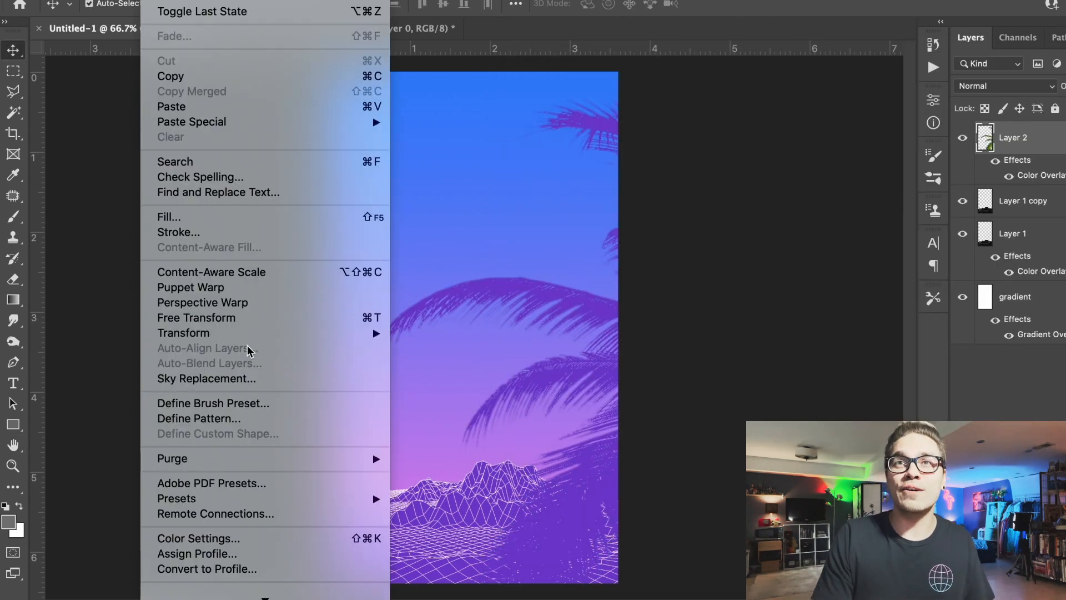
left_click(245, 312)
left_click_drag(362, 74, 681, 333)
left_click_drag(734, 430, 428, 207)
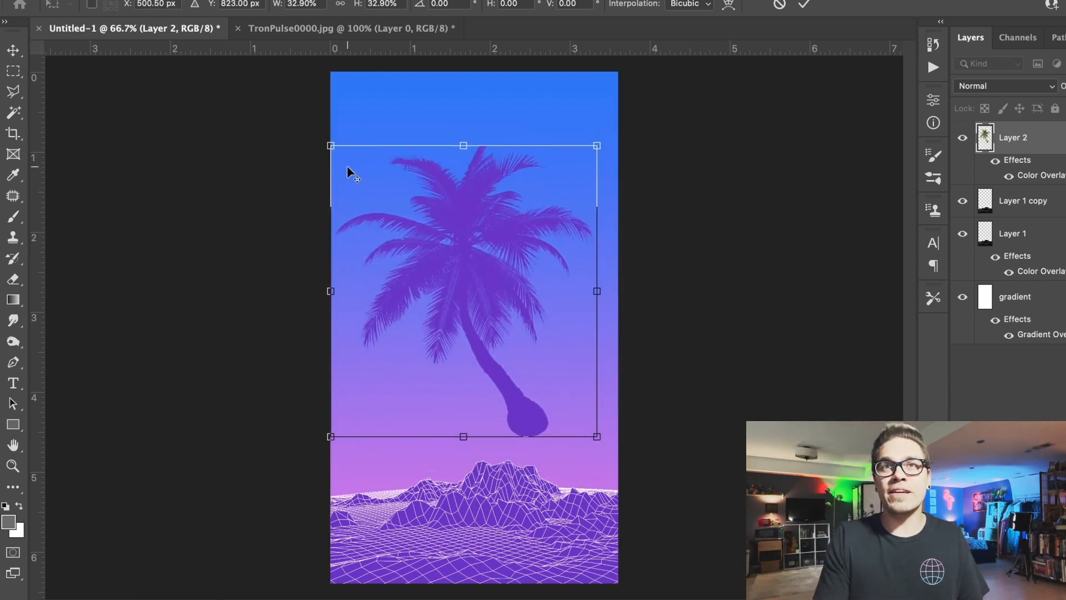
left_click_drag(332, 143, 313, 130)
key("Return")
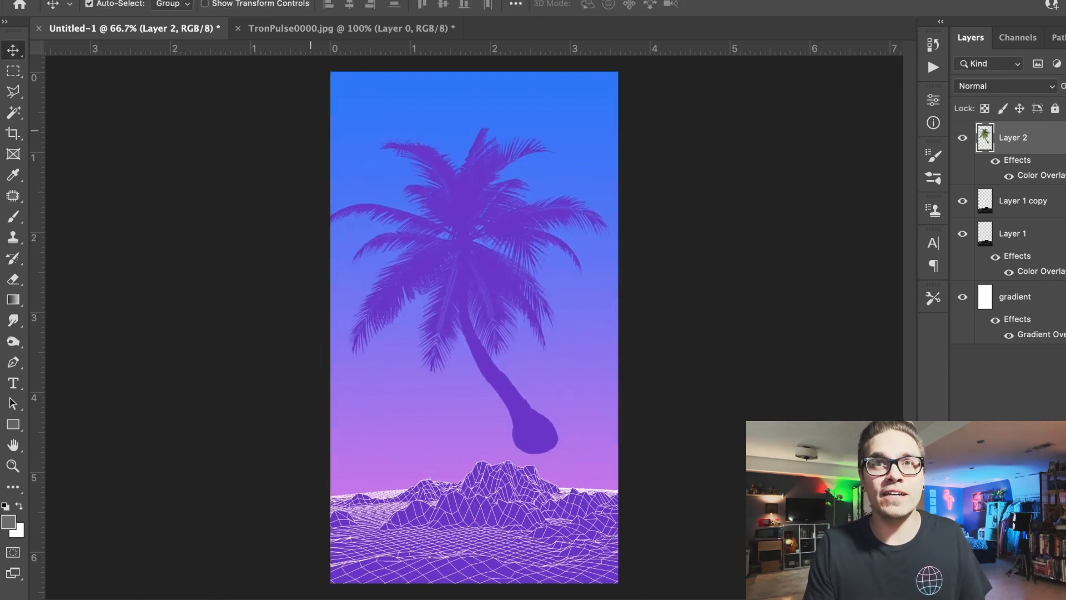
- Flip the palm tree horizontally
left_click(152, 1)
mouse_move(243, 340)
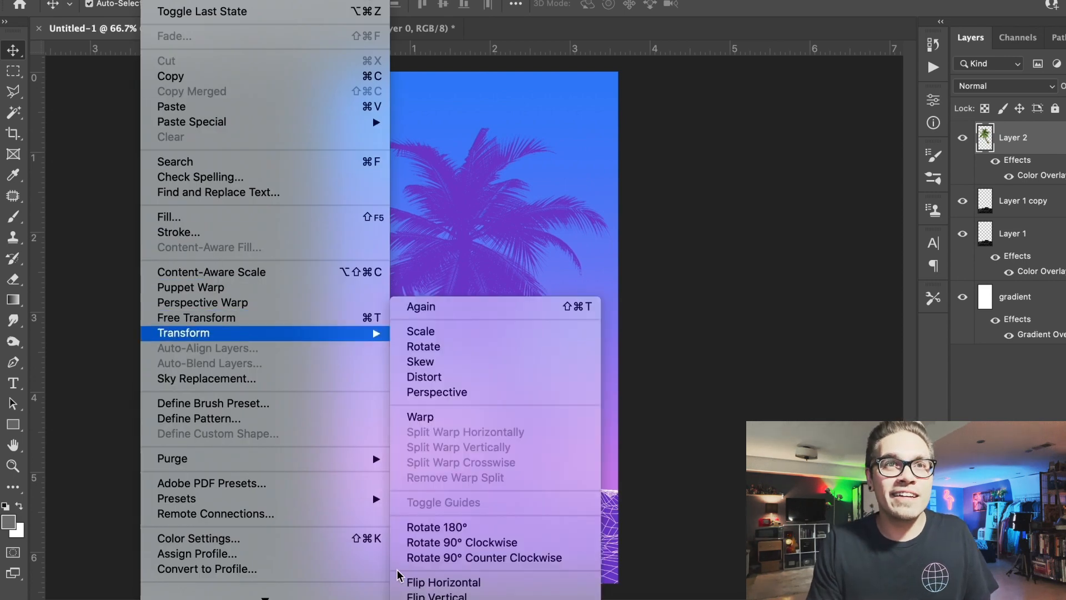
left_click(414, 582)
- Rotate the palm tree about -14° with Free Transform and scale it down slightly so it fits within the canvas
left_click(153, 1)
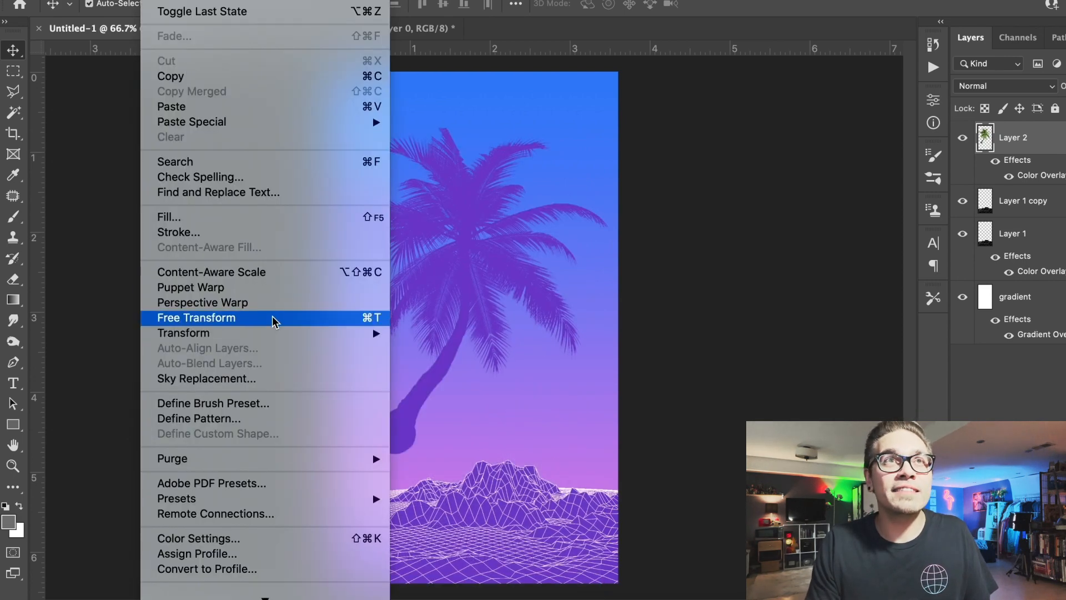
left_click(274, 316)
left_click_drag(298, 119, 338, 193)
left_click_drag(448, 220, 469, 216)
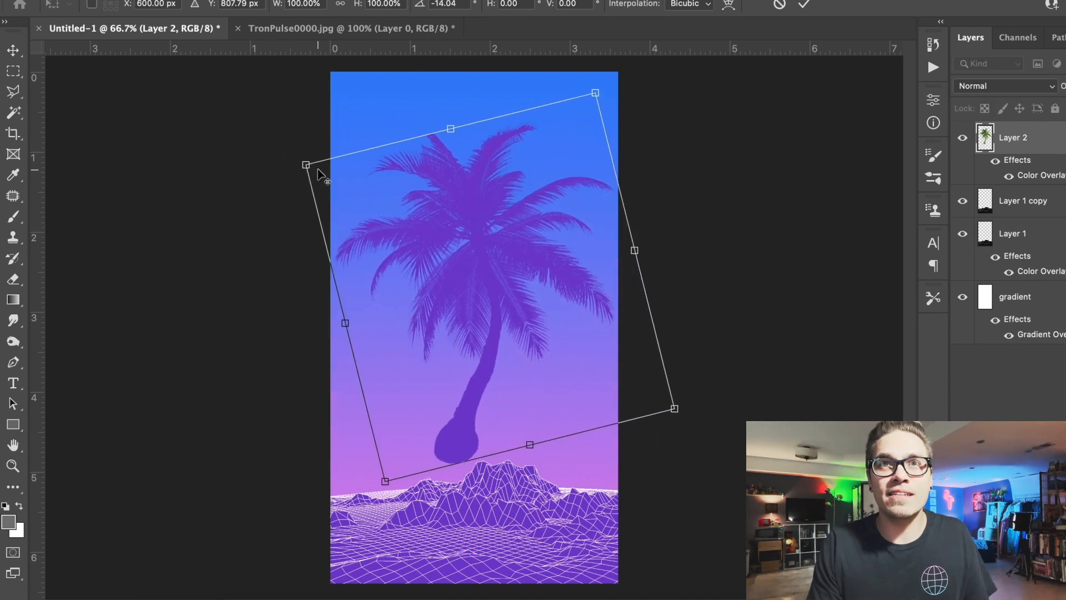
left_click_drag(307, 166, 342, 180)
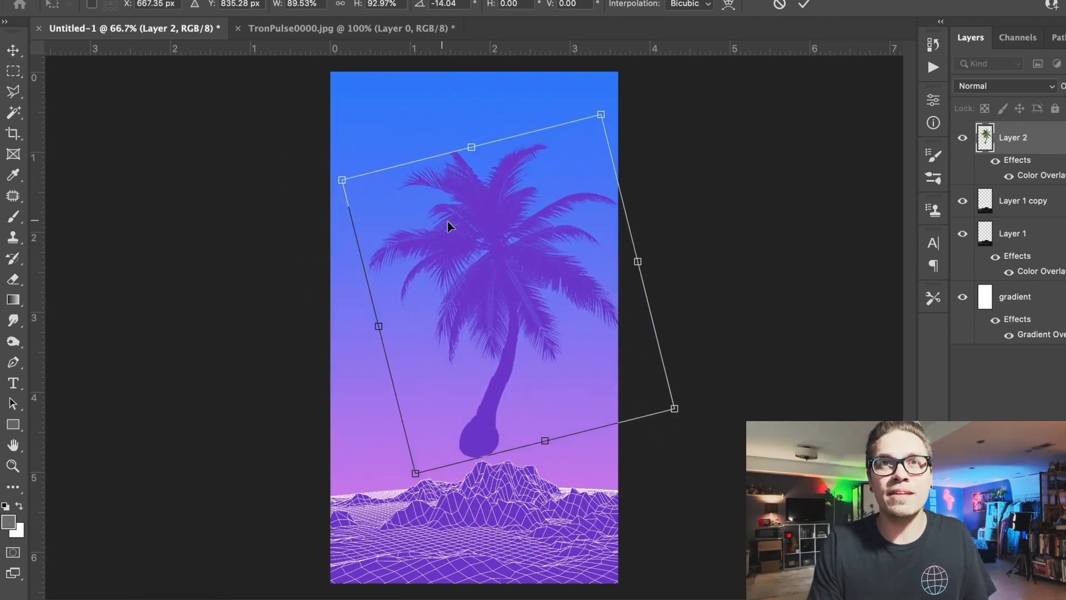
mouse_move(448, 225)
left_mouse_down()
mouse_move(468, 226)
mouse_move(437, 222)
left_mouse_up()
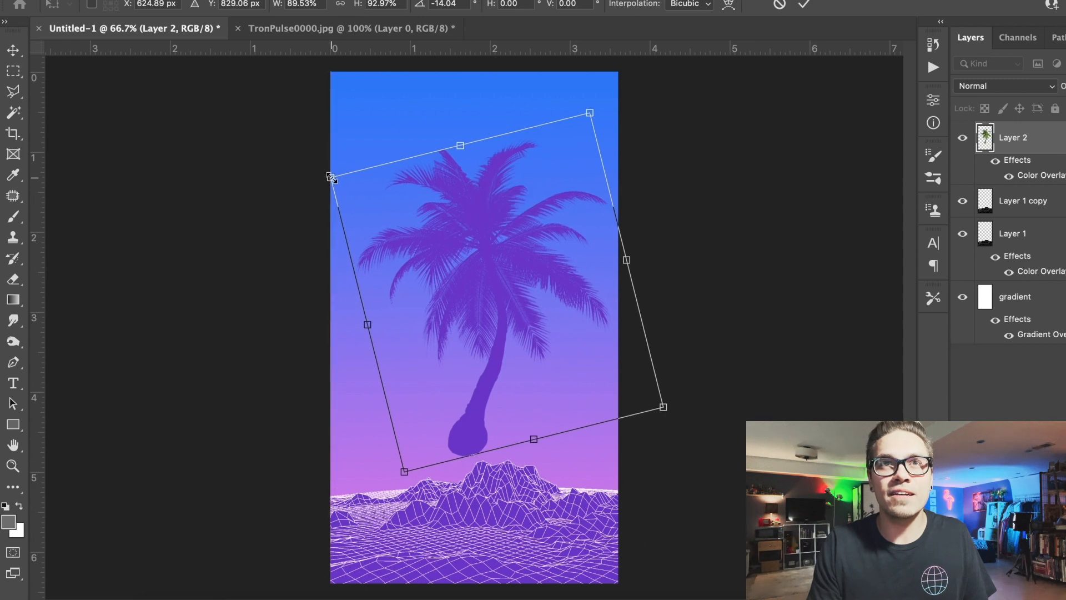
left_click_drag(330, 176, 337, 179)
key("Return")
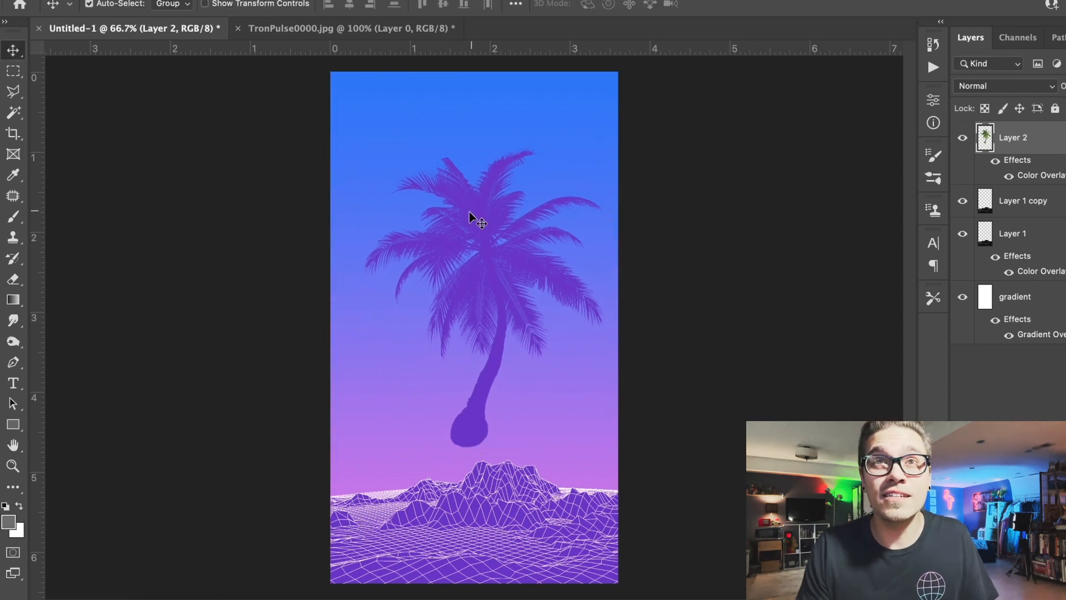
- Shift the palm tree slightly down and left, and erase the round root ball with a 300-size eraser
left_click_drag(469, 218, 457, 230)
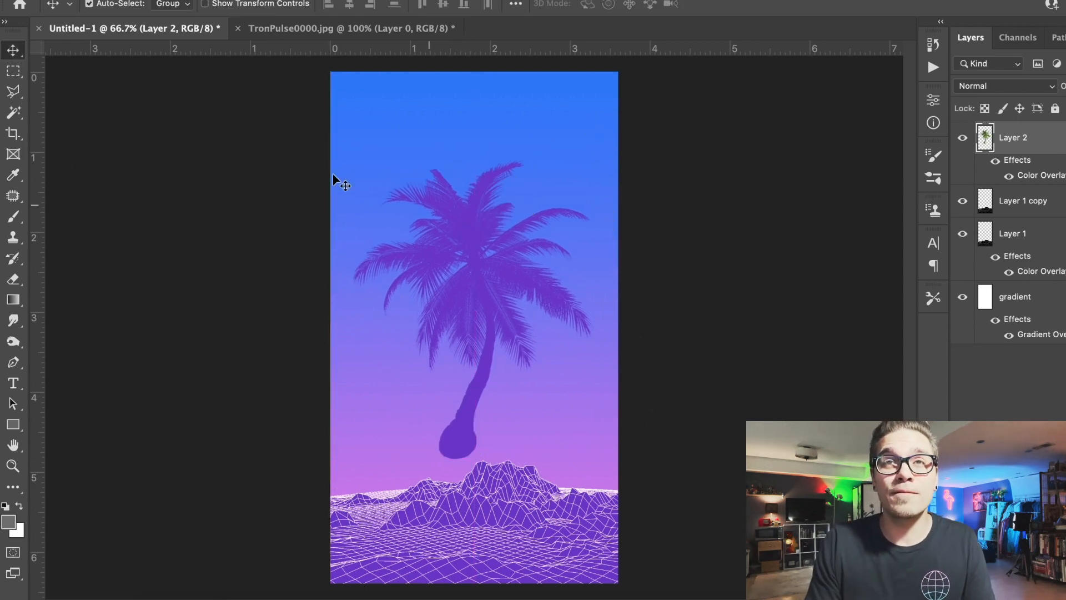
left_click(15, 281)
left_click_drag(422, 453, 446, 471)
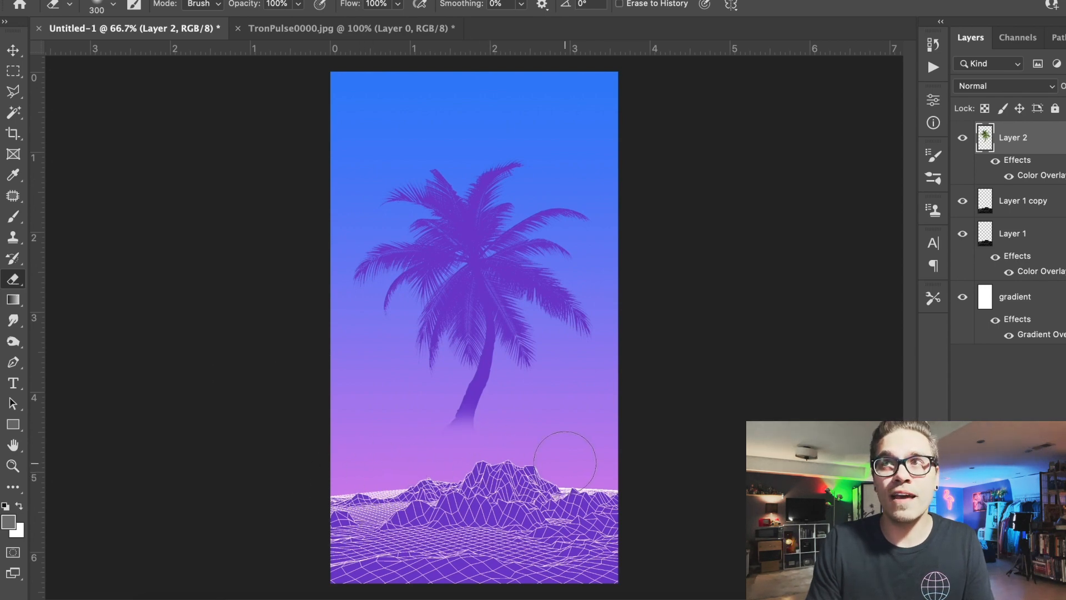
- Duplicate the palm tree layer and move the copy beneath the original
left_click(13, 50)
key("ctrl+j")
key("ctrl+bracketleft")
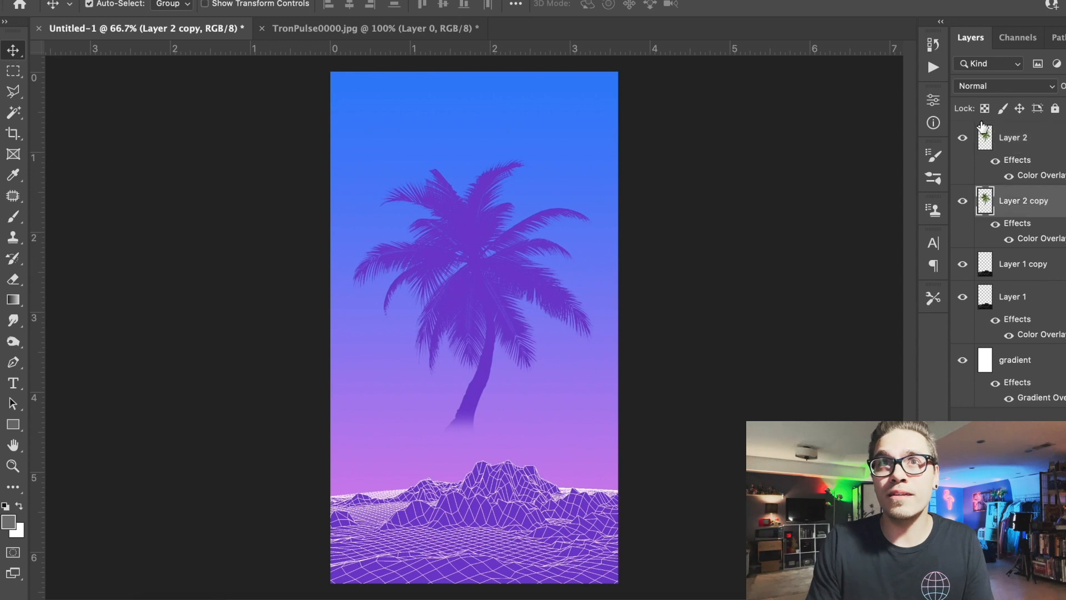
- Change the lower palm copy's Color Overlay to white and offset the copy slightly as an edge highlight
double_click(1058, 201)
left_click(609, 272)
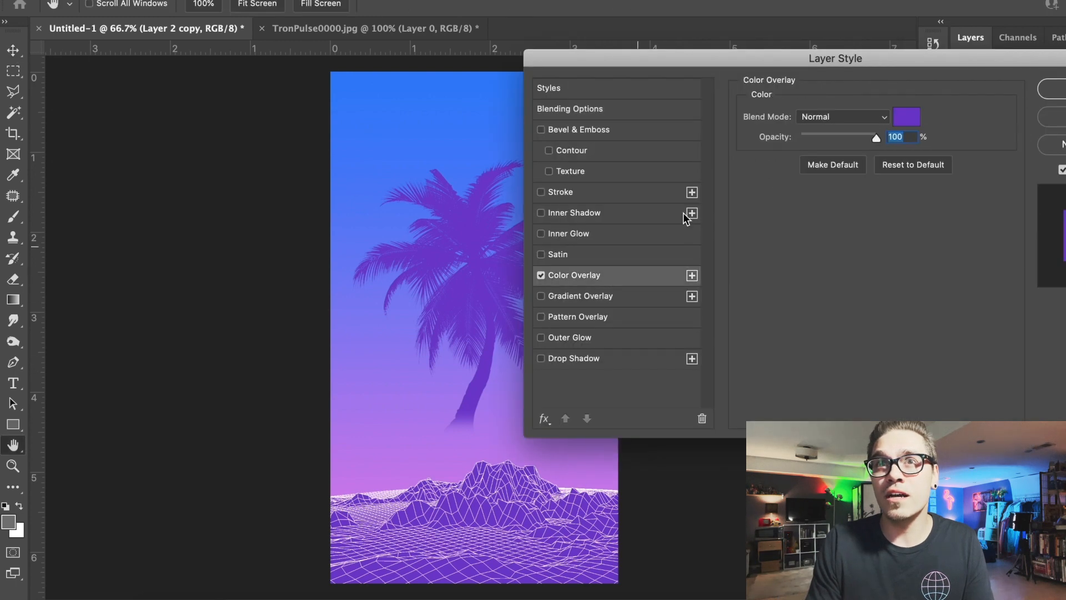
left_click(906, 116)
left_click_drag(794, 347, 657, 214)
key("Return")
key("Return")
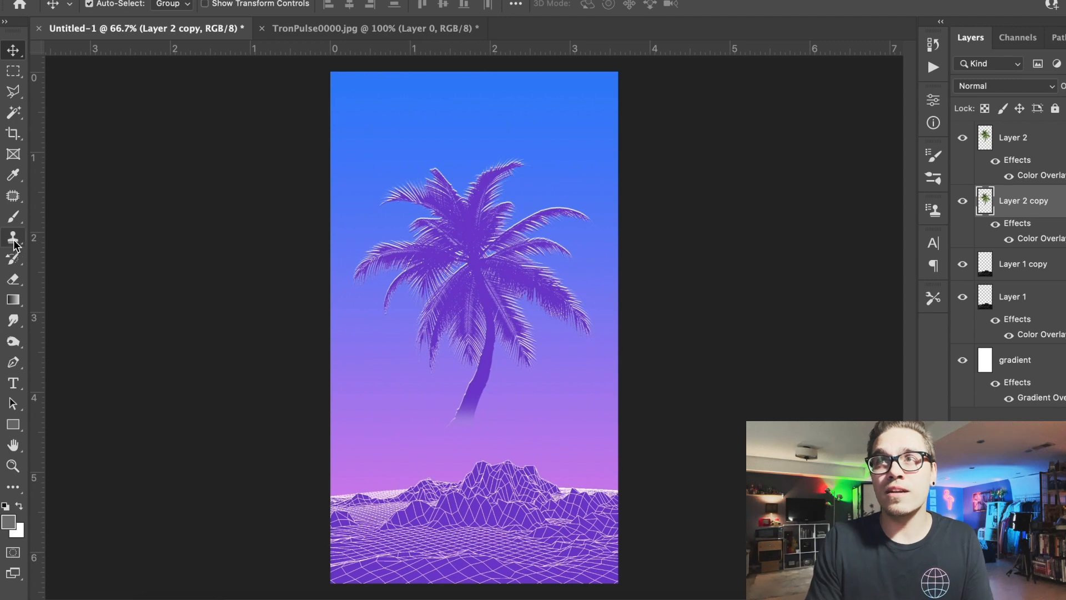
- Erase the white highlight around the trunk base on Layer 2 copy
left_click(13, 279)
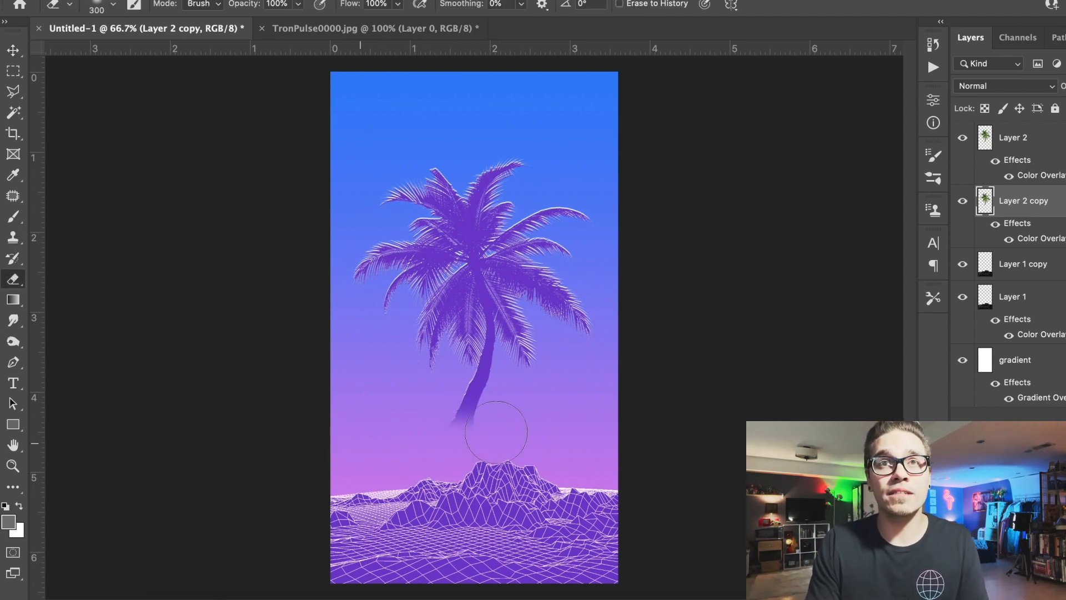
left_click(10, 51)
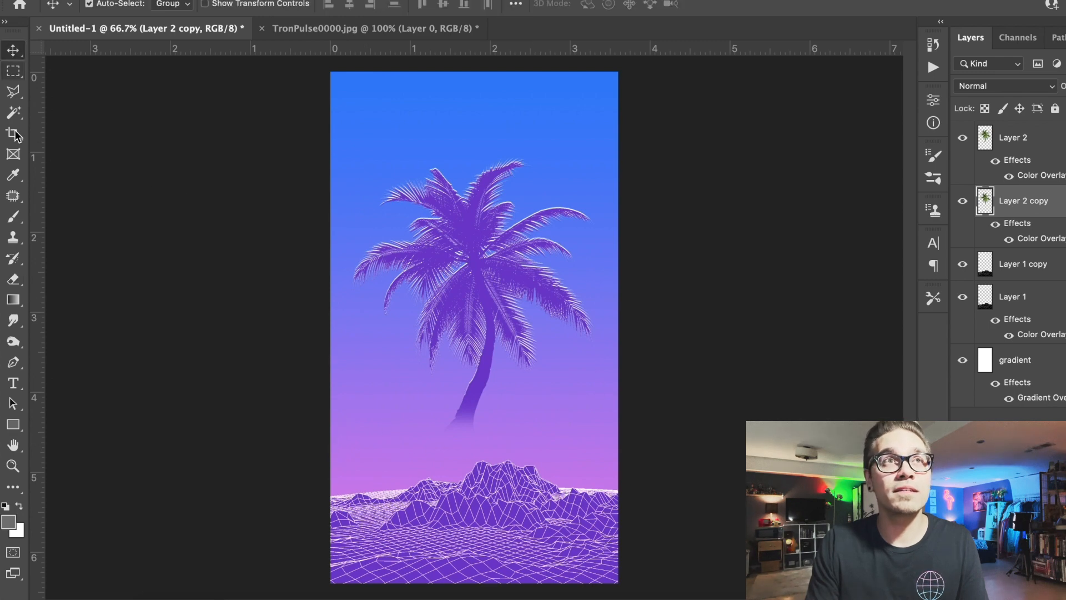
- Draw a circle about 2.62 in wide with the Ellipse tool, centered behind the purple palm tree's fronds
left_click(12, 424)
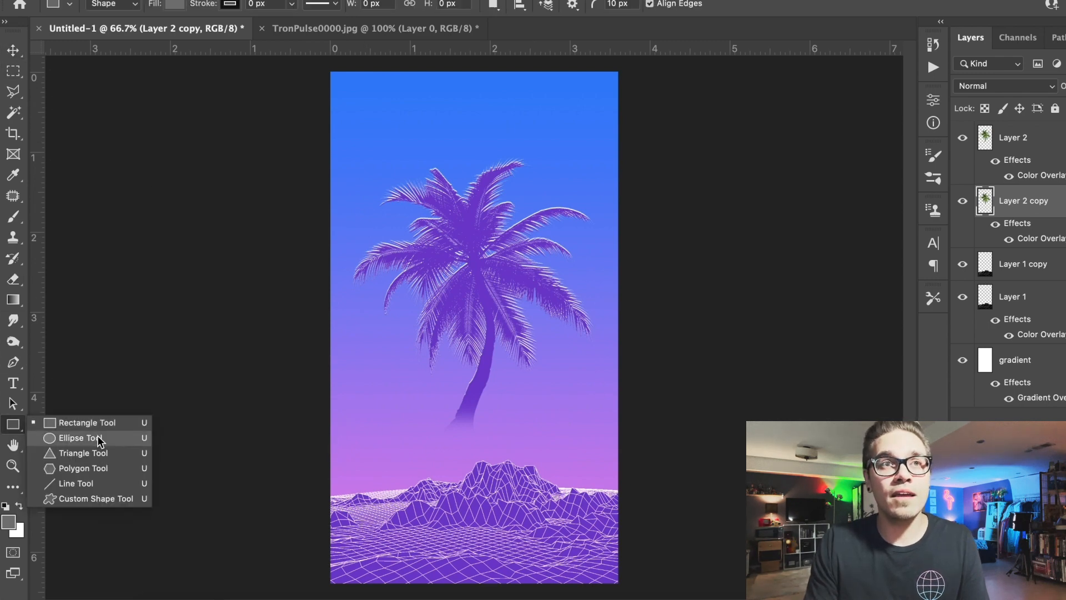
left_click(100, 439)
left_click_drag(354, 195, 564, 404)
- Copy the layer style from the gradient layer and paste it onto the Ellipse 1 circle
left_click(1047, 343)
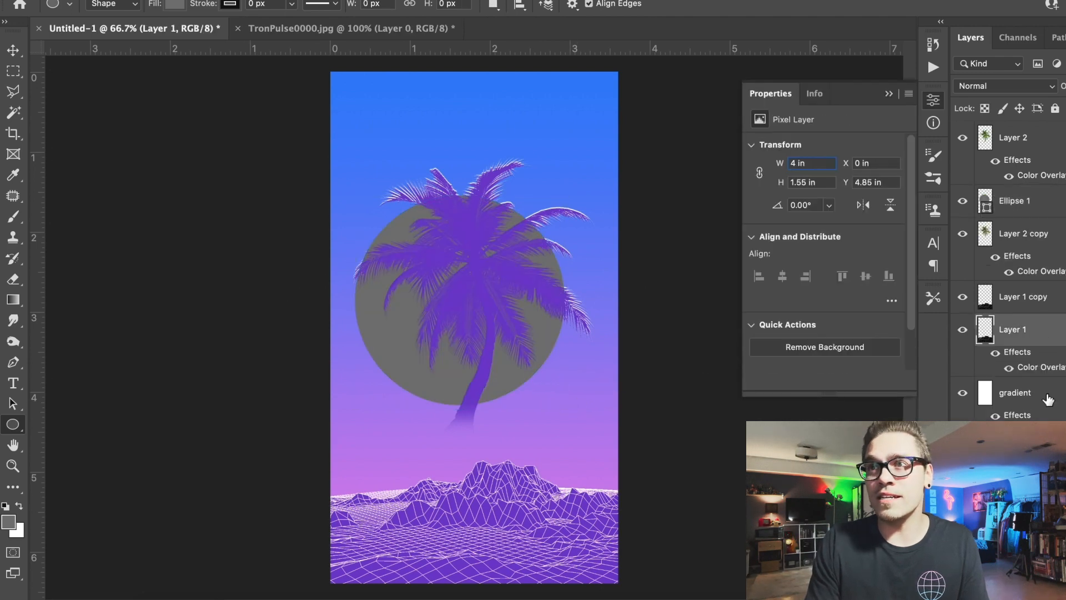
left_click(1049, 399)
left_click(239, 0)
mouse_move(271, 121)
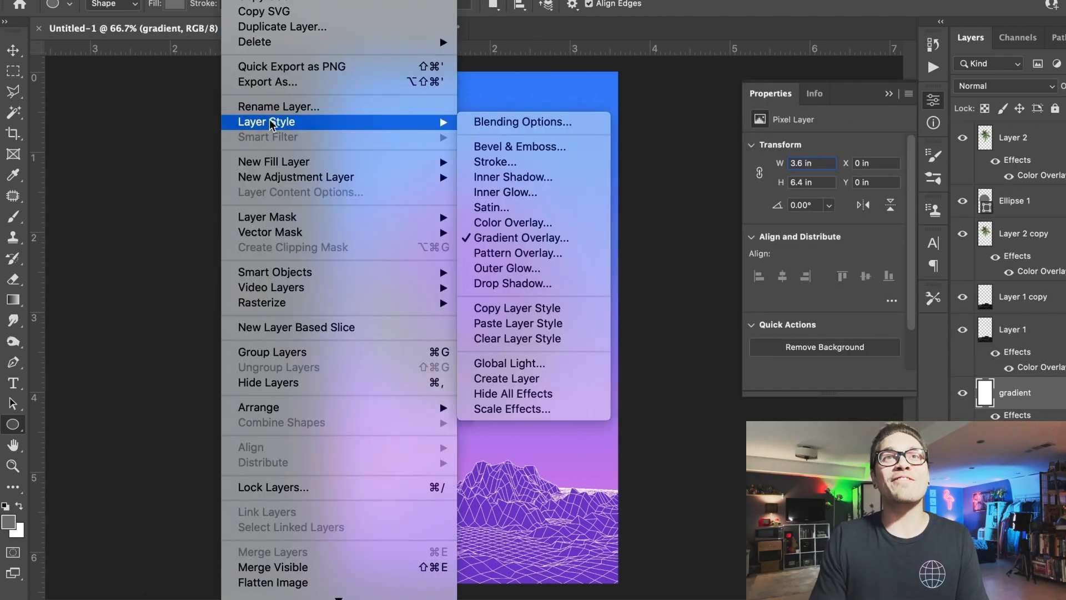
left_click(540, 312)
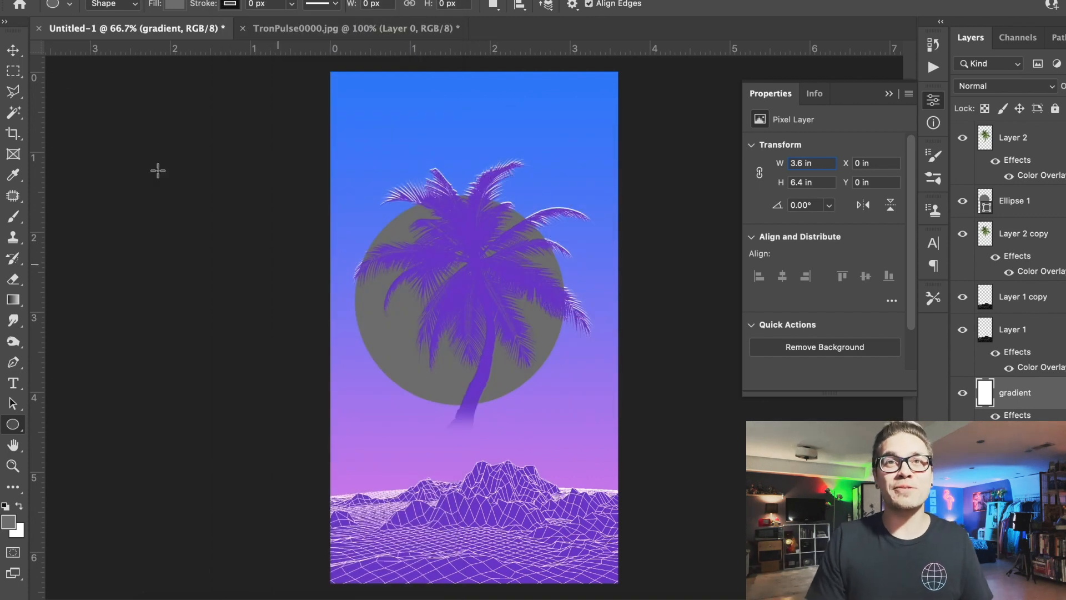
left_click(19, 54)
left_click(387, 355)
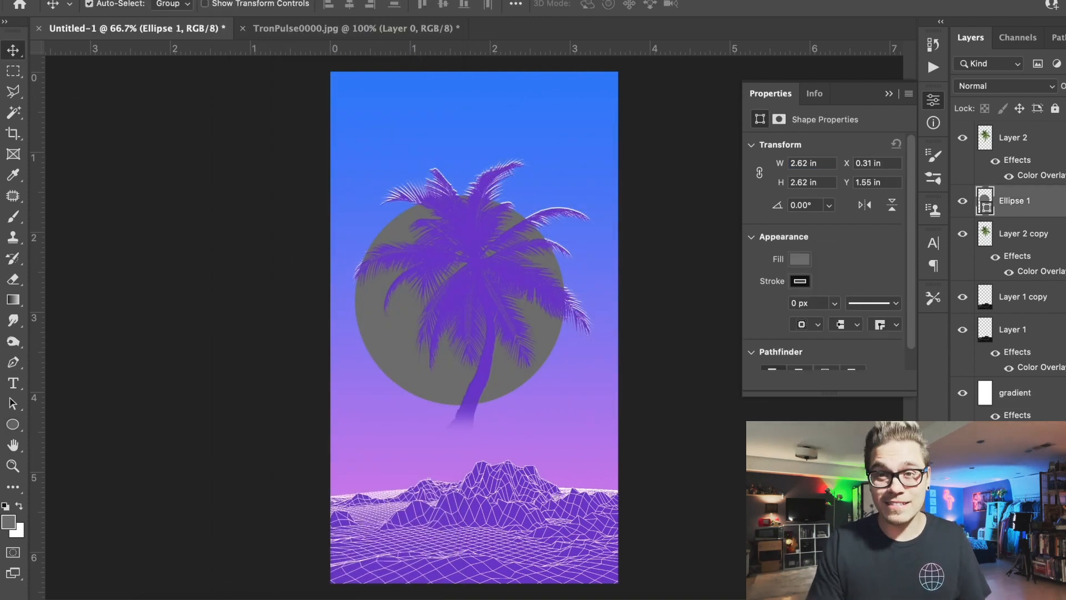
left_click(238, 0)
mouse_move(270, 122)
left_click(478, 327)
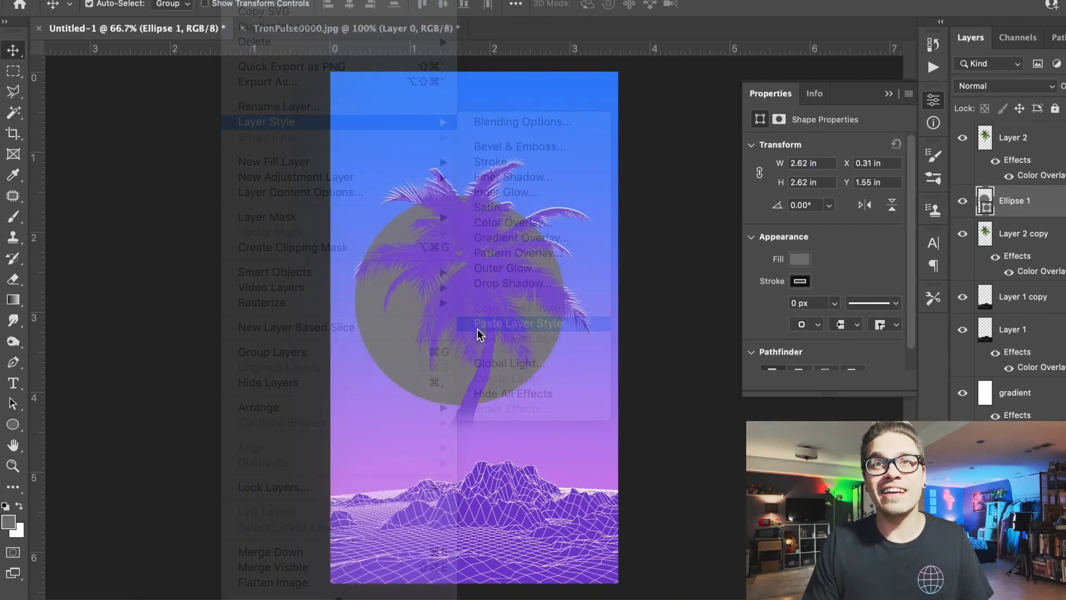
- Move the circle behind both palm layers, flip its Gradient Overlay angle to -90°, and center it behind the fronds
left_click_drag(385, 364, 405, 332)
key("ctrl+bracketleft")
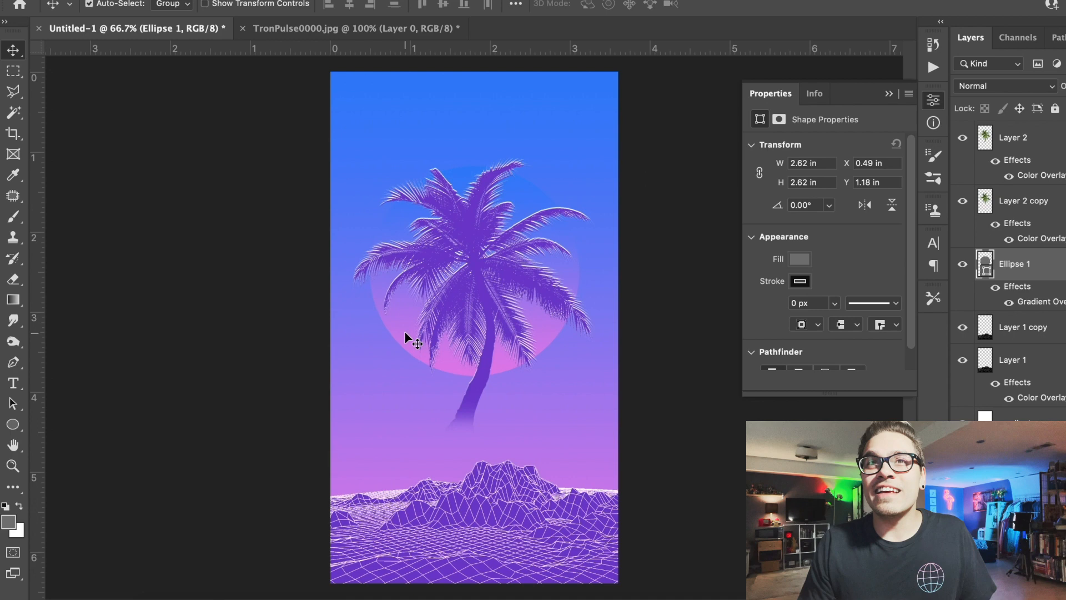
double_click(1054, 272)
left_click(601, 293)
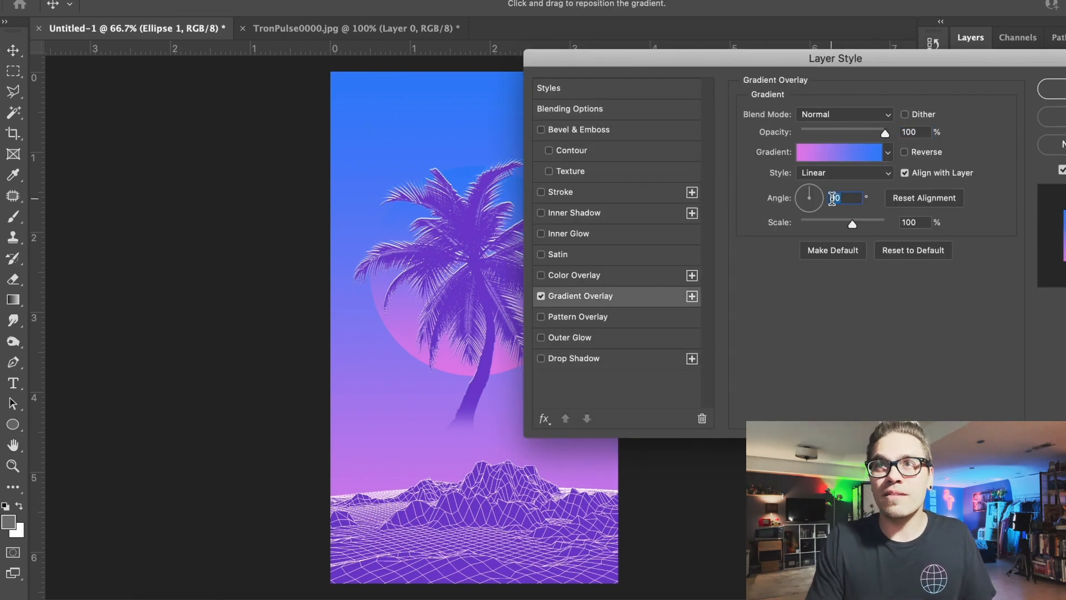
type("-")
key("Return")
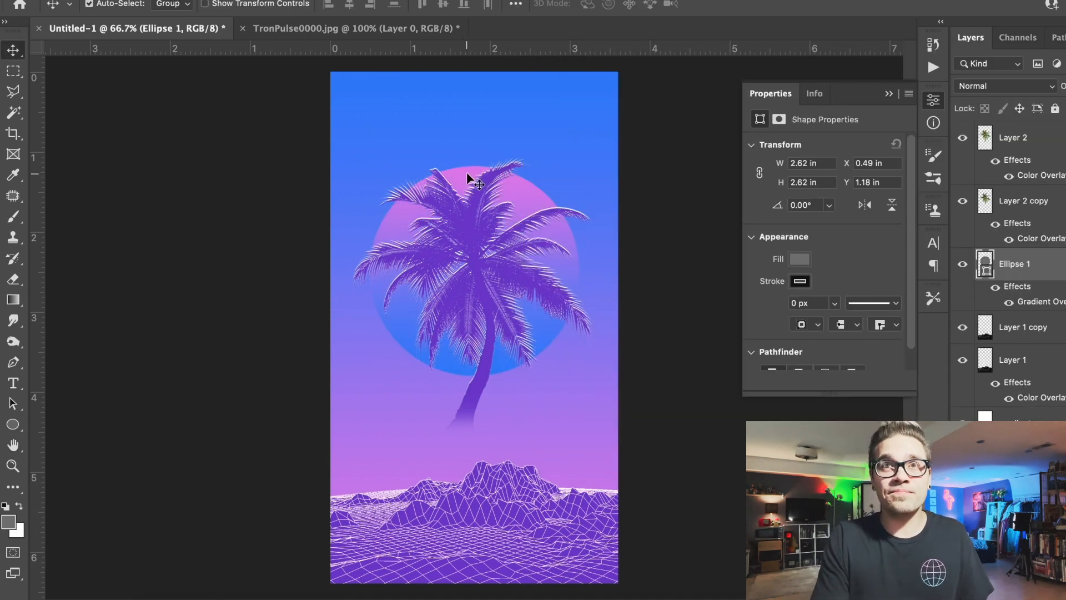
left_click_drag(467, 173, 467, 183)
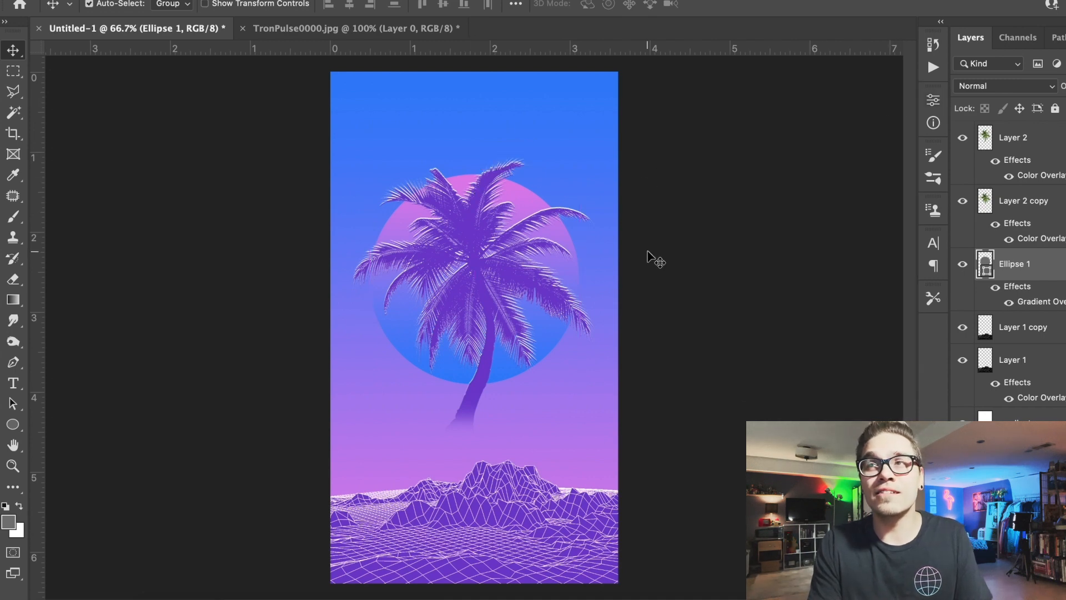
- Copy 未来がない from the browser's search text and paste it as a text layer near the poster's upper edge
left_click(463, 598)
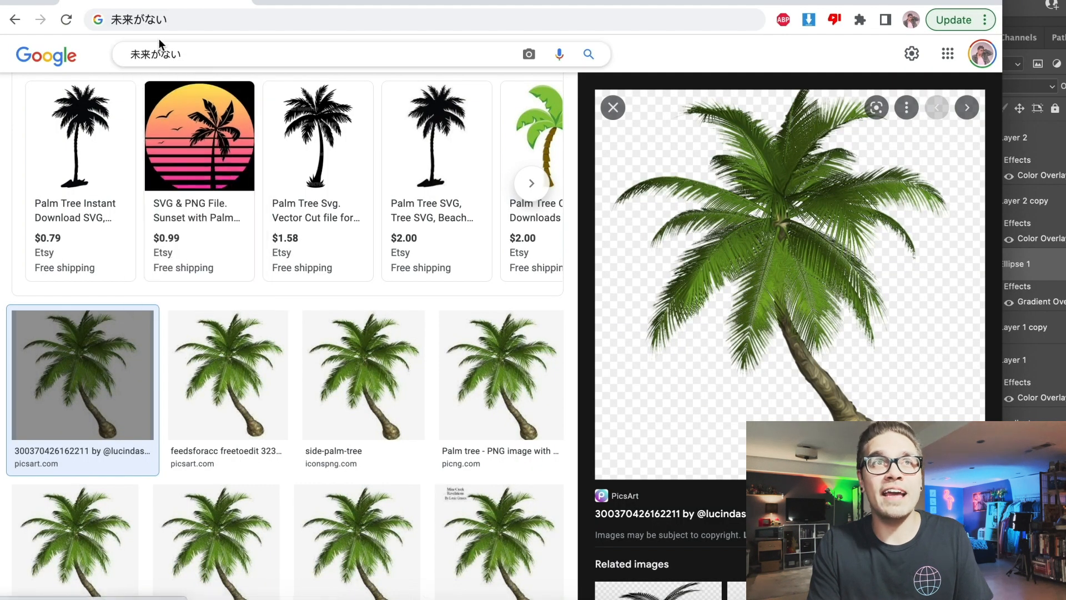
left_click_drag(170, 20, 92, 17)
key("super+c")
left_click(1034, 499)
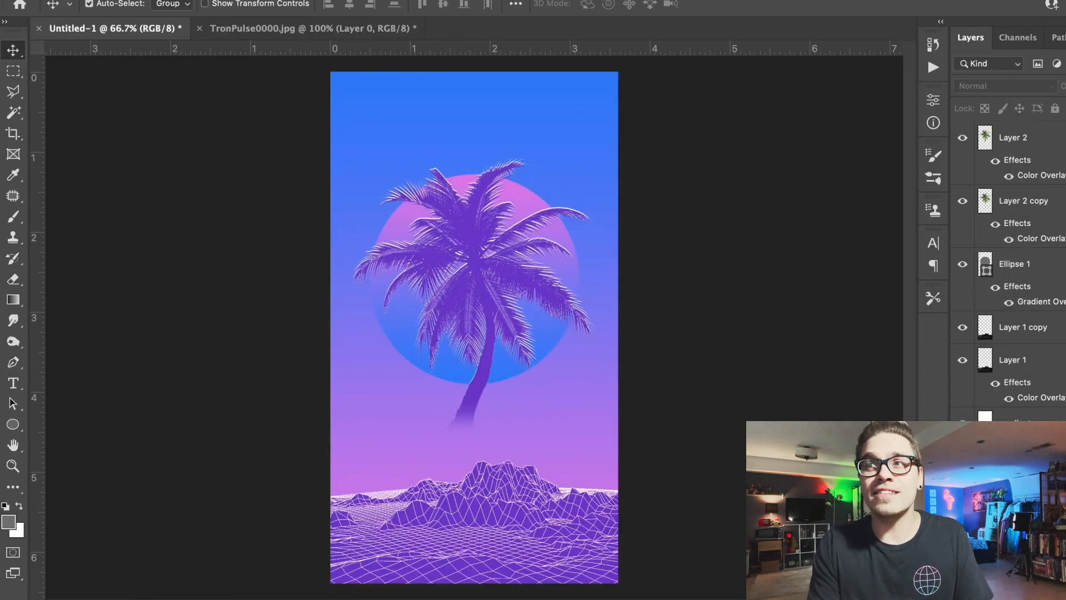
key("t")
left_click(468, 115)
key("super+v")
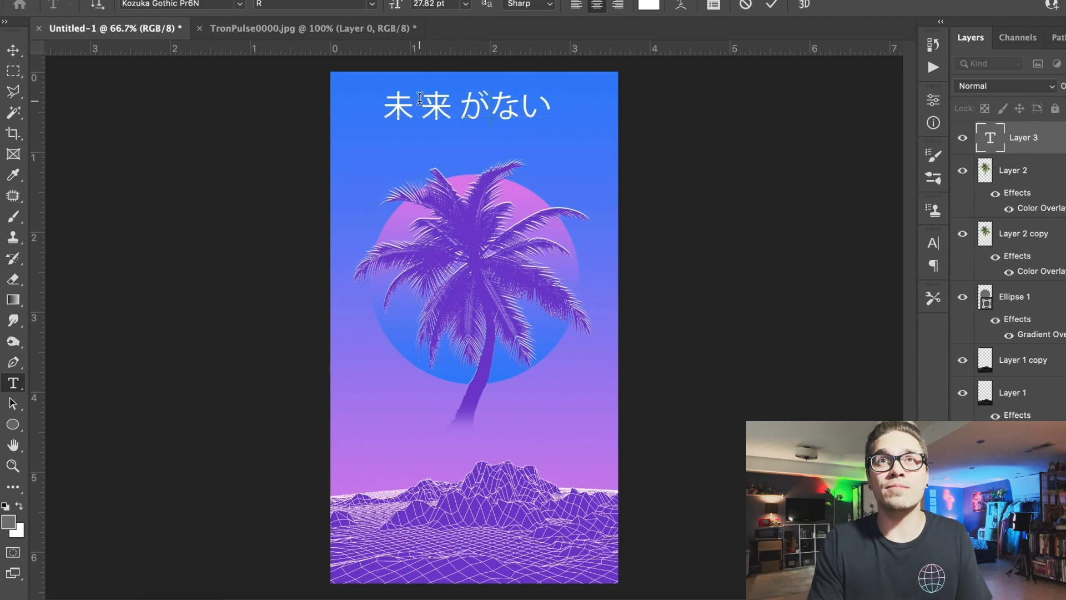
- Set the 未来がない text size to 16 pt and center the title above the palm tree
key("super+a")
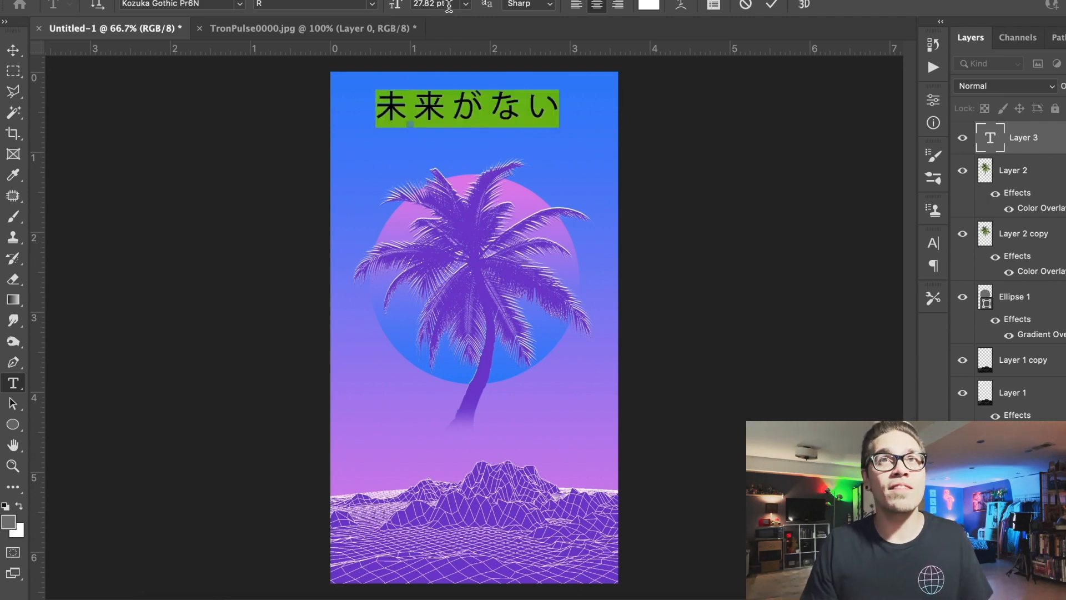
type("16")
key("Return")
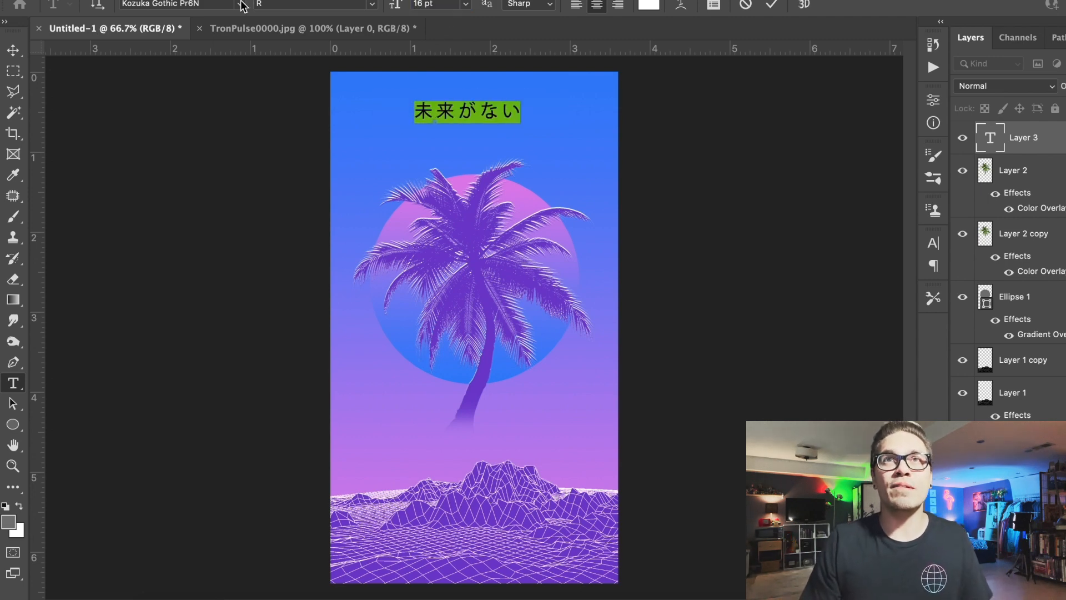
left_click(14, 50)
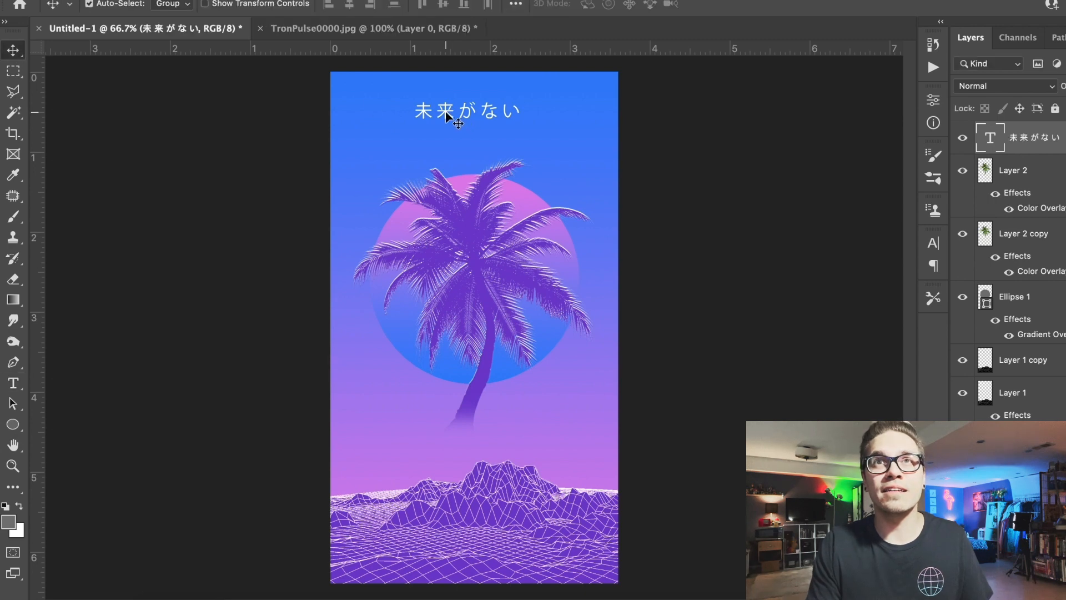
left_click_drag(449, 112, 453, 115)
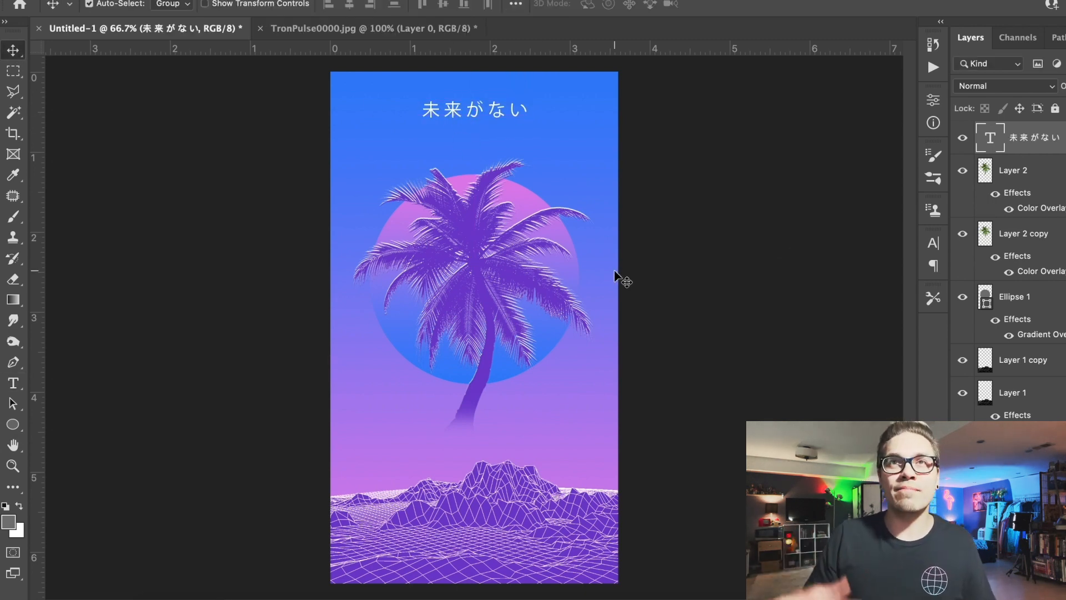
- Duplicate all layers from the gradient to the 未来がない title and merge the copies into a single layer
left_click(1011, 456)
left_click(1019, 152, "shift")
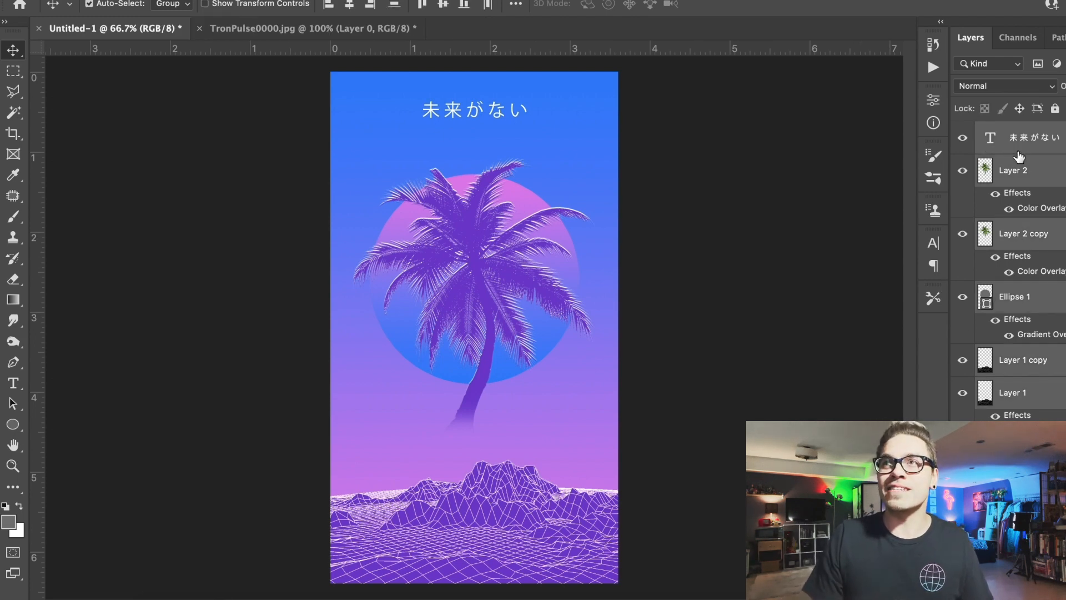
key("super+j")
left_click(239, 1)
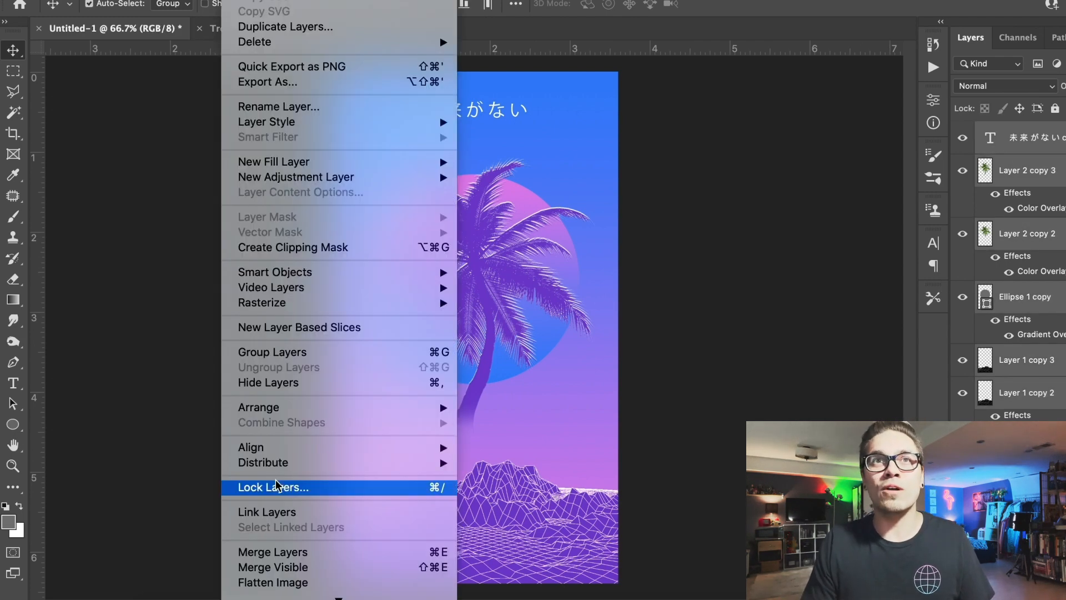
left_click(279, 557)
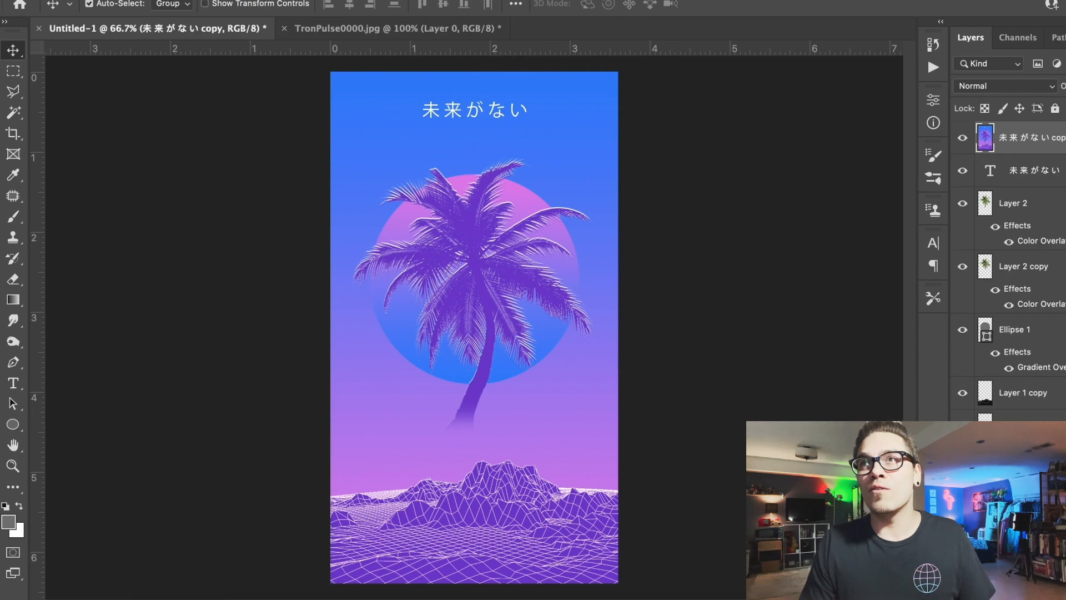
- Apply the Add Noise filter to the merged poster copy and lower that layer's opacity to a subtle grain
left_click(366, 1)
mouse_move(399, 224)
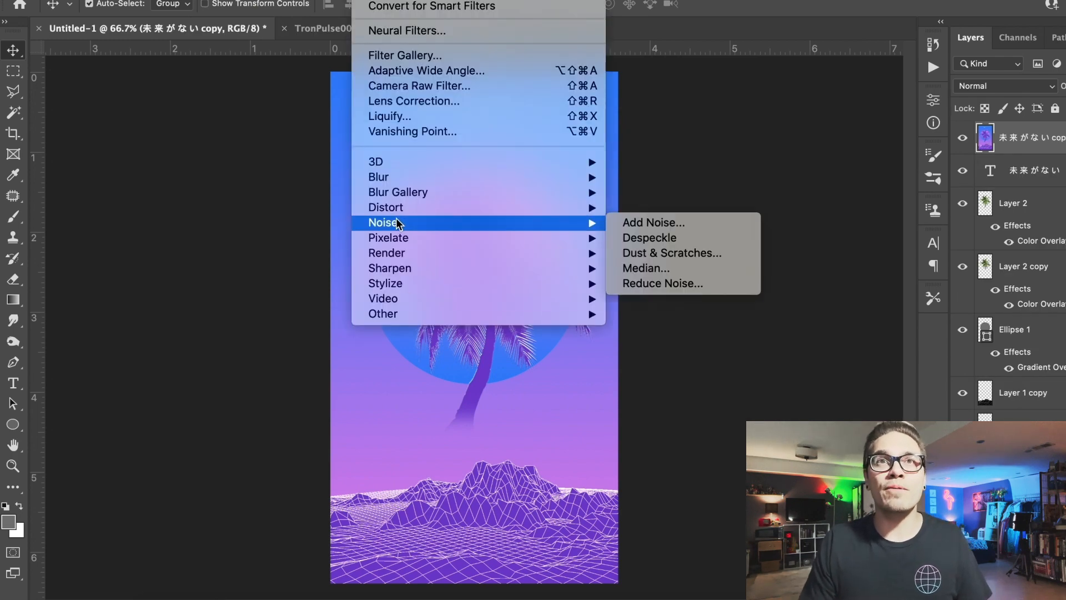
left_click(632, 223)
key("Return")
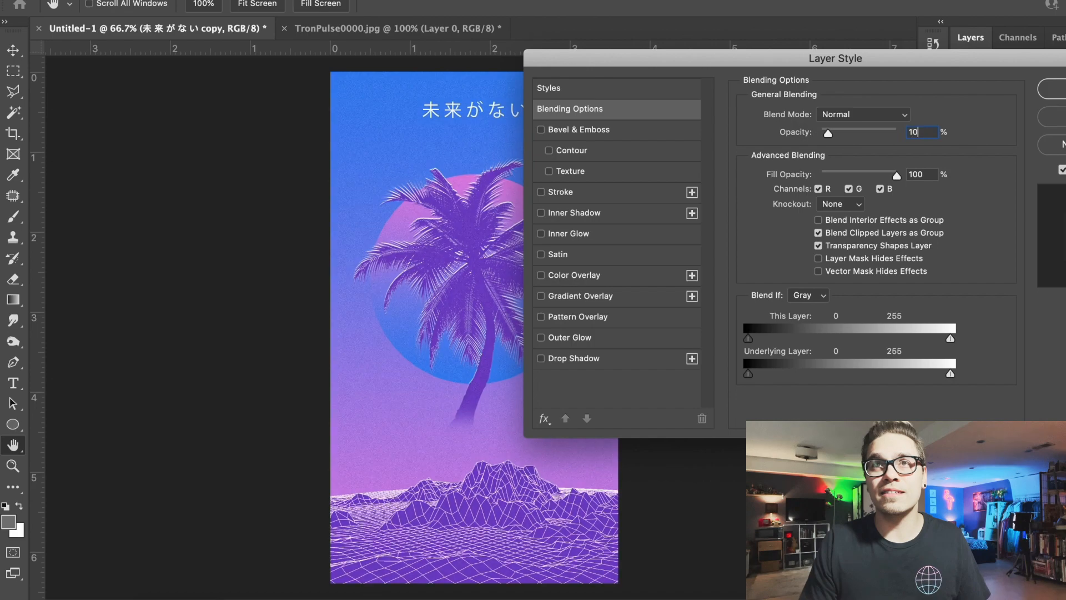
key("Return")
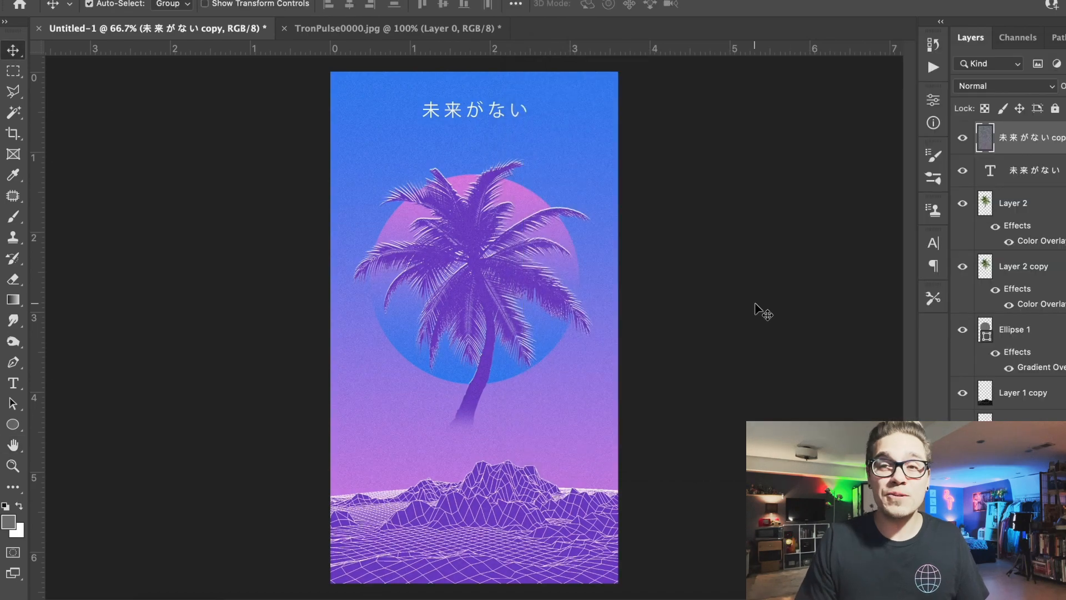
- Examine the noise grain up close on the palm and circle, and check the whole poster
key("super+plus")
key("super+plus")
scroll(755, 304, "up", 10)
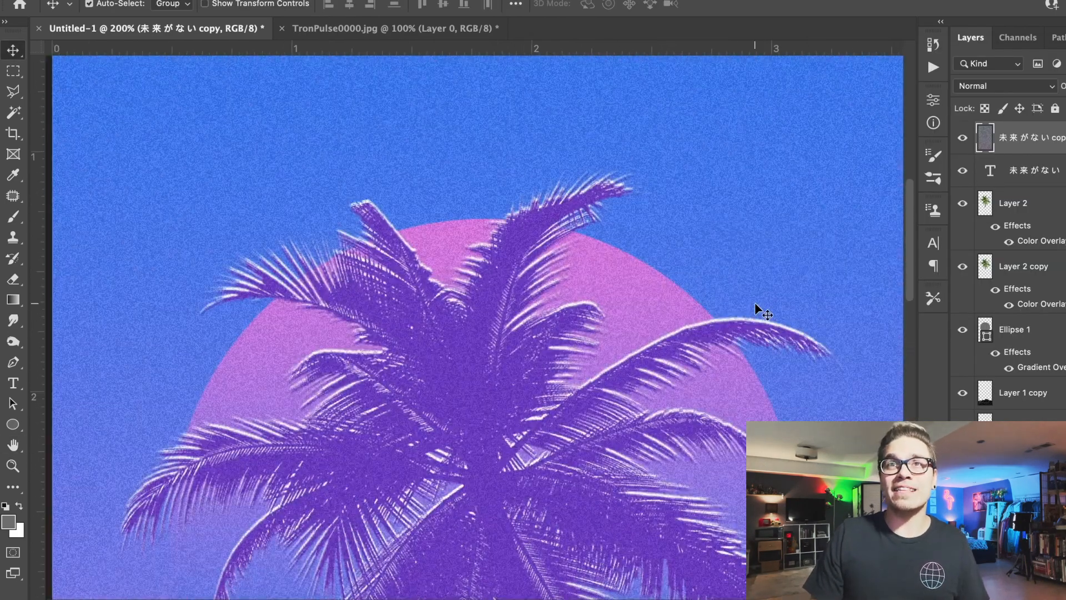
scroll(755, 302, "up", 5)
scroll(755, 303, "down", 8)
key("super+minus")
key("super+minus")
key("super+minus")
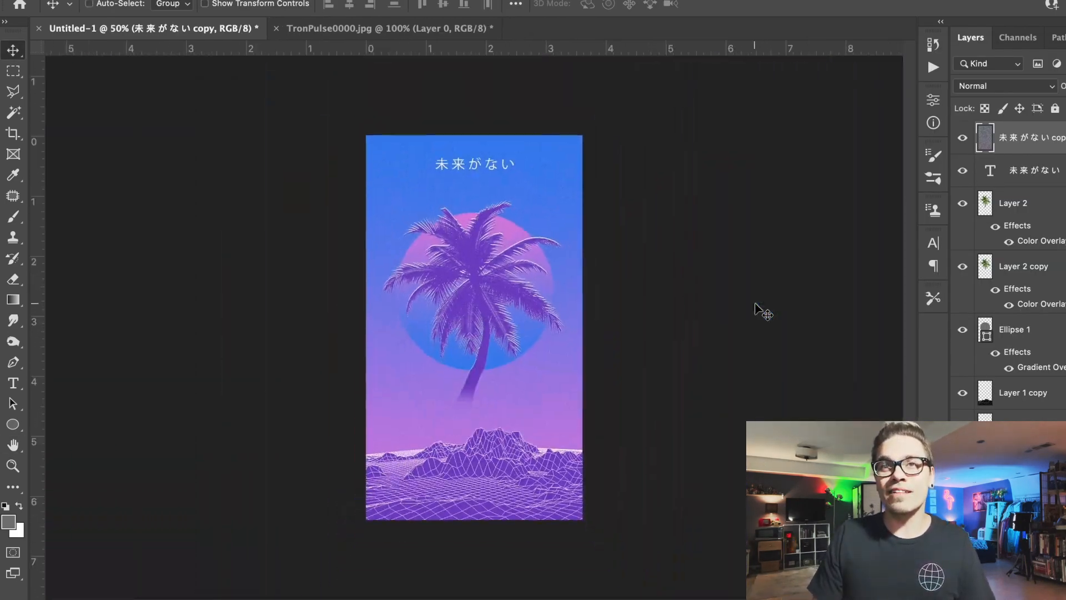
key("super+plus")
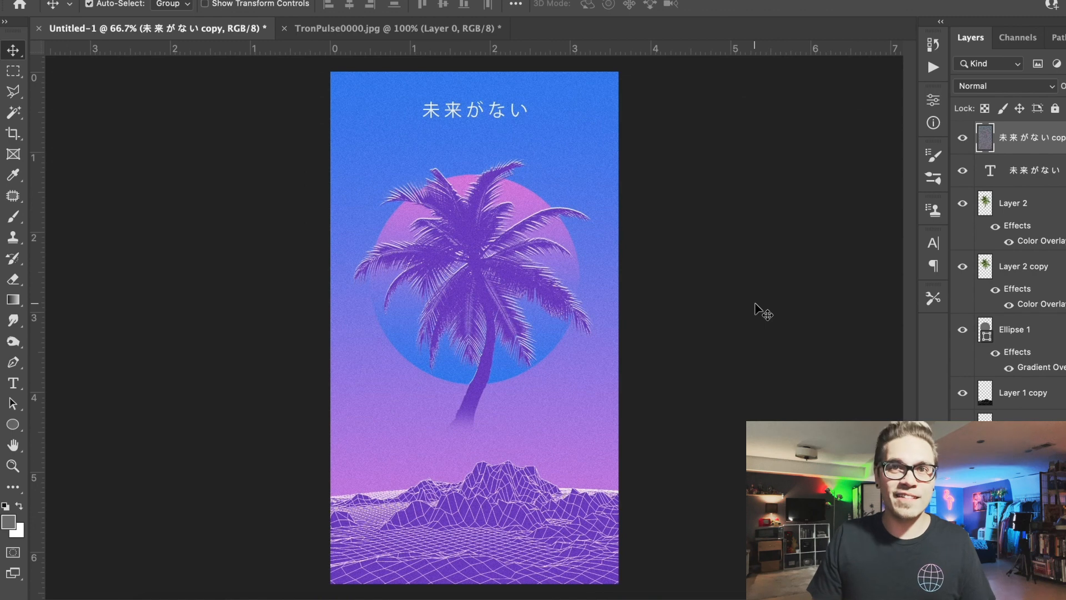
- Hide the noise layer, duplicate all layers from the title down to the gradient, and merge the new copies
left_click(1022, 178)
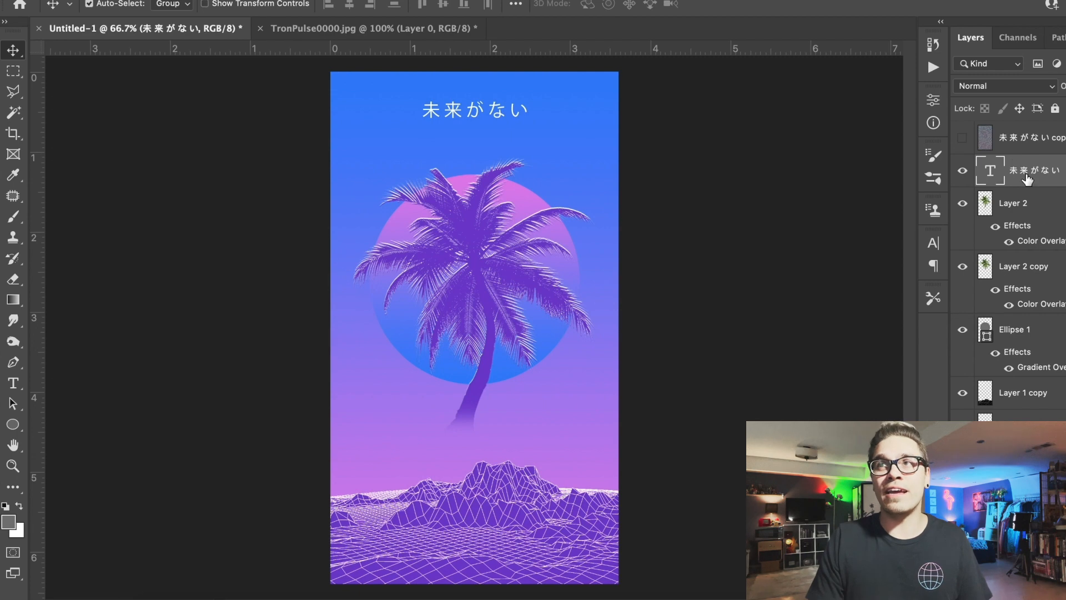
left_click(1023, 488, "shift")
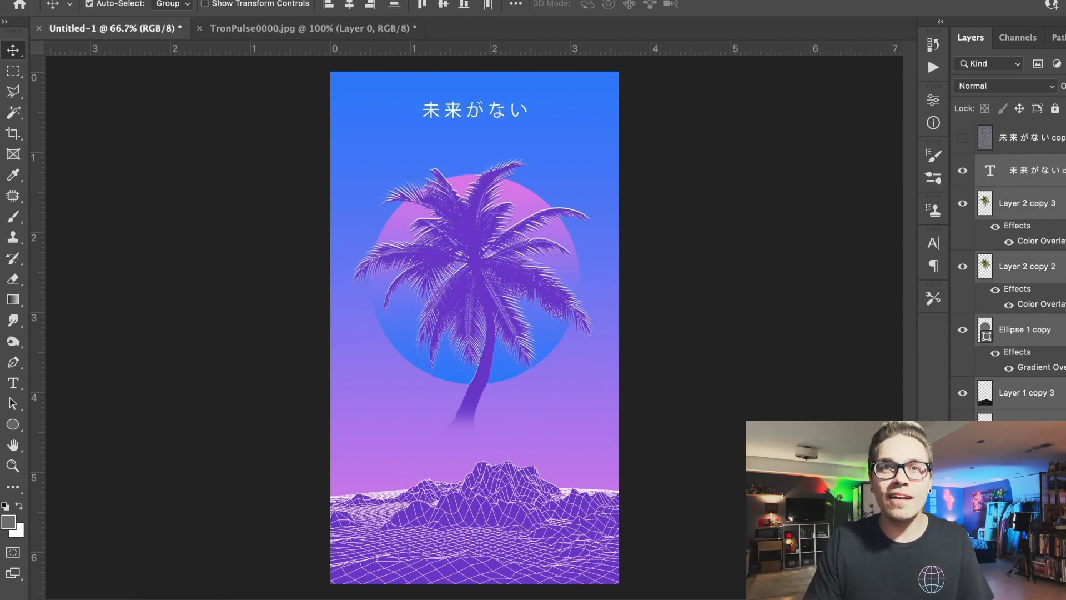
left_click(236, 0)
left_click(294, 555)
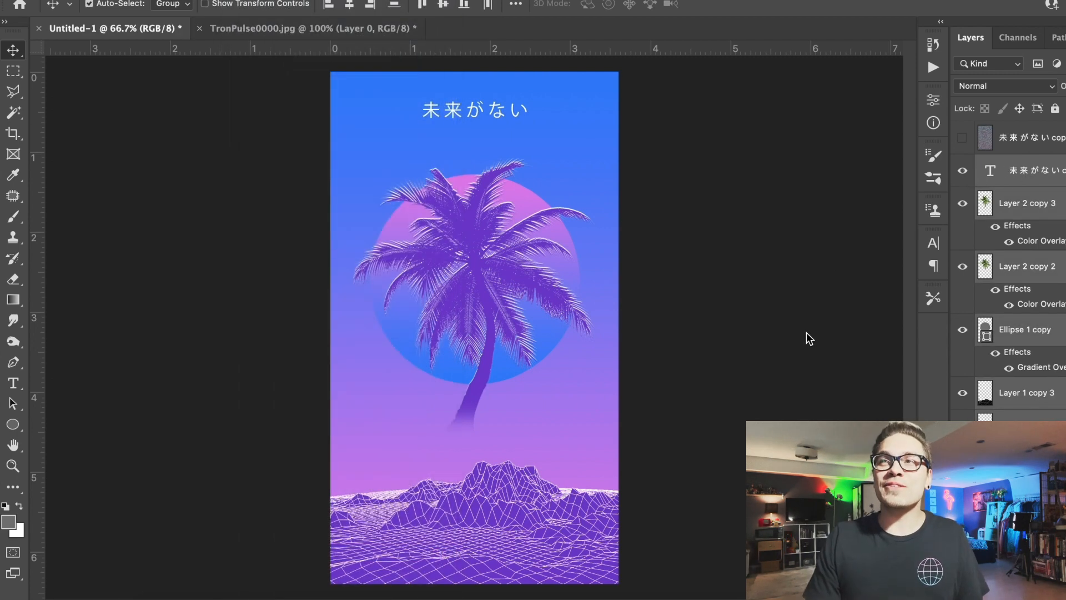